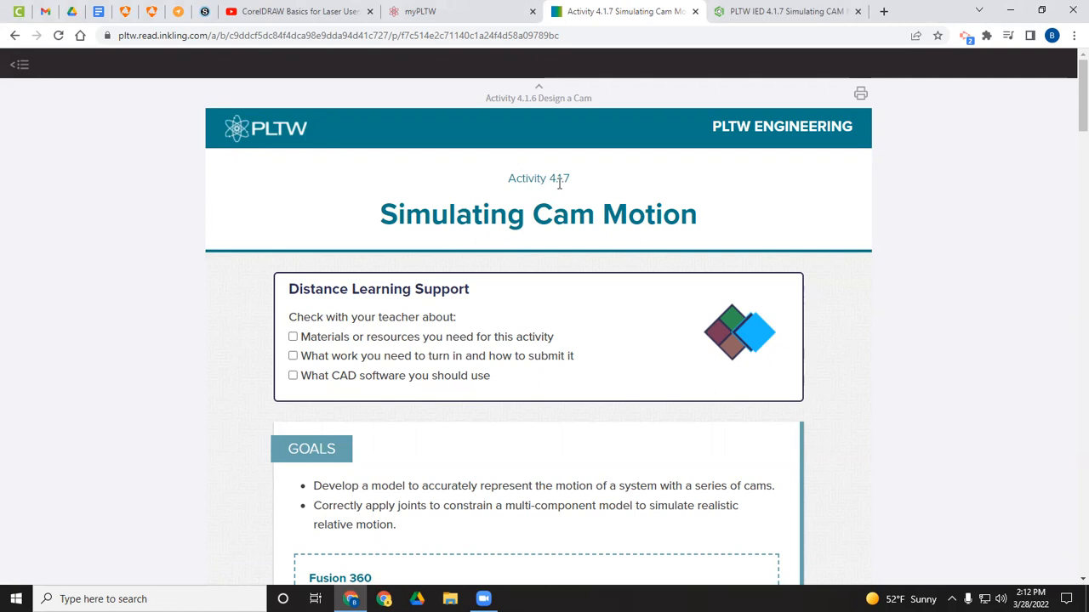
# Step: Open the DL: Automata Box Onshape document linked in the activity's Distance Learning Support note
pyautogui.scroll(-10, 555, 182)
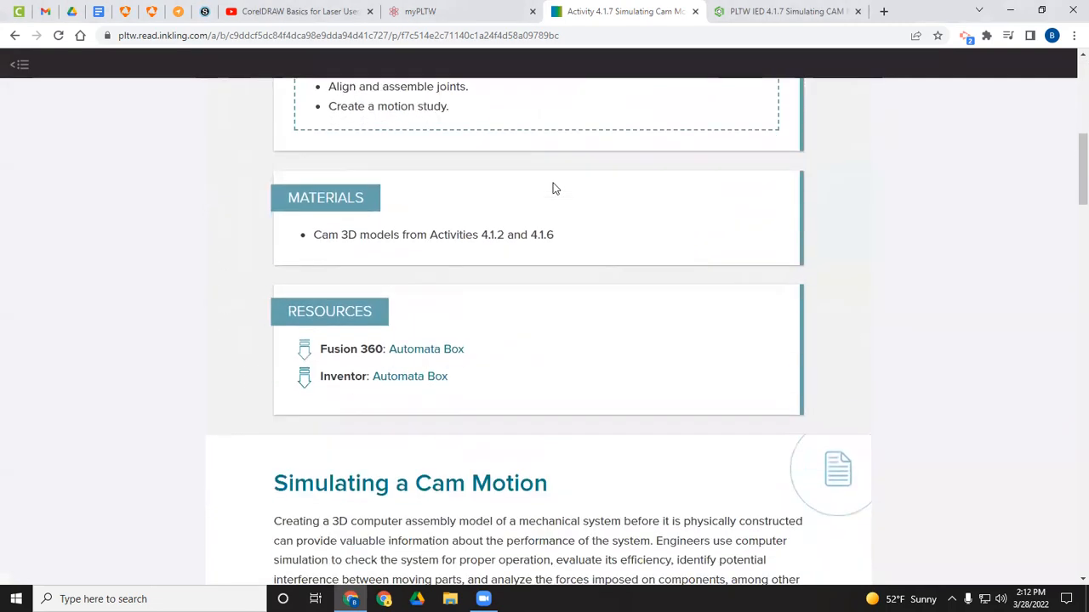
pyautogui.scroll(-9, 551, 189)
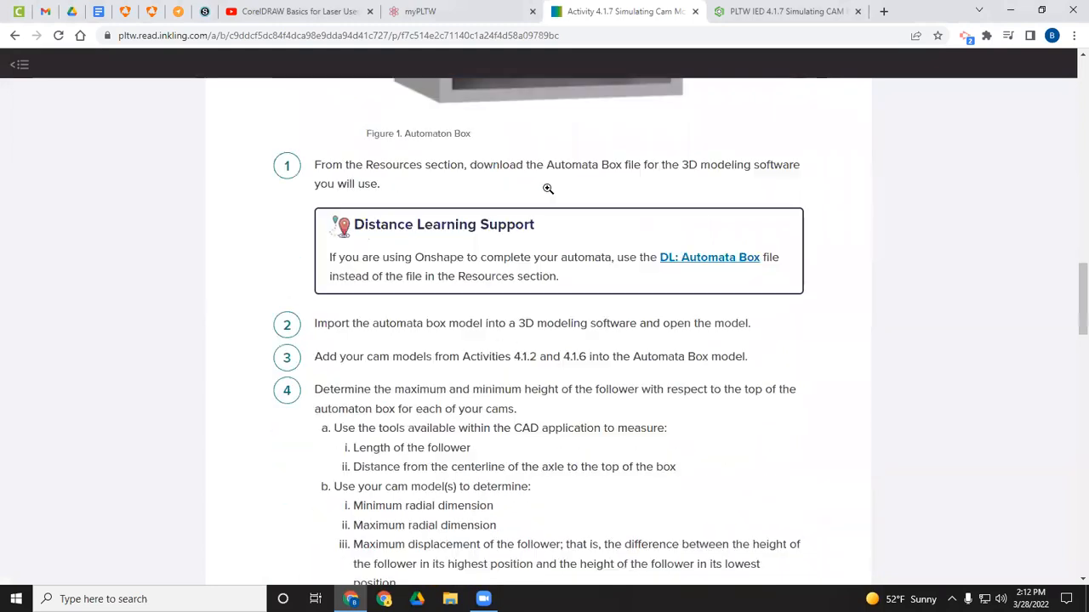
pyautogui.scroll(2, 428, 212)
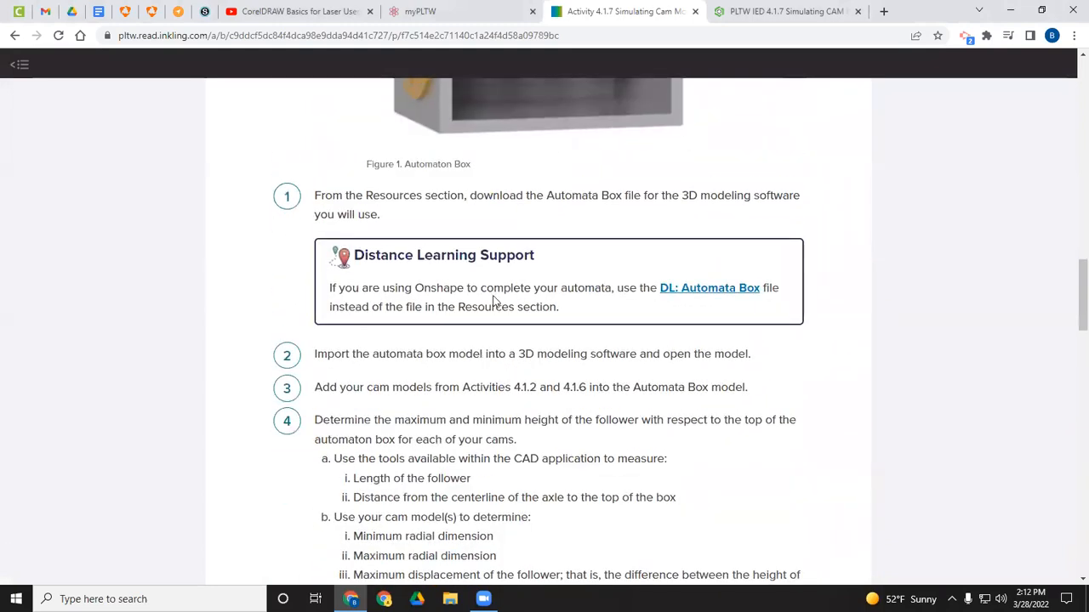
pyautogui.click(698, 290)
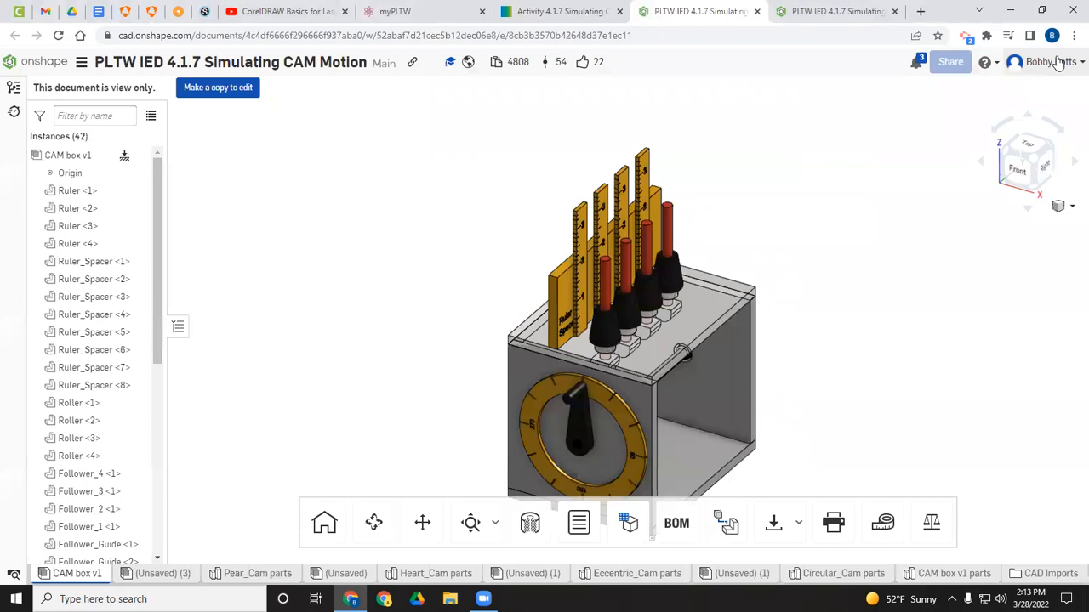
# Step: Make an editable copy of the Automata Box document
pyautogui.click(217, 96)
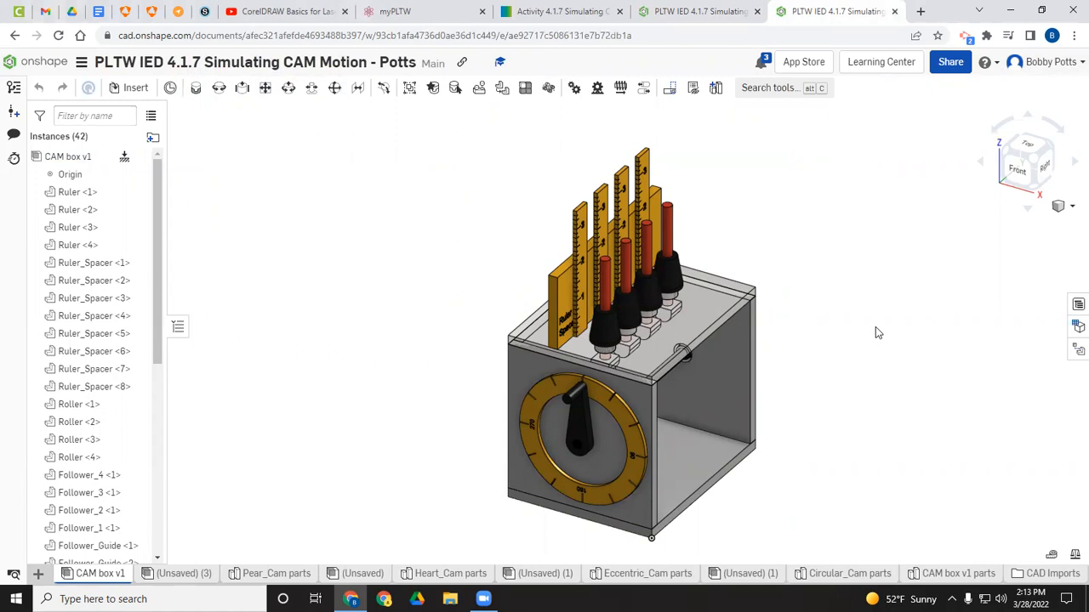
pyautogui.moveTo(809, 414); pyautogui.dragTo(770, 323, button='middle')
pyautogui.moveTo(770, 323); pyautogui.dragTo(681, 313, button='right')
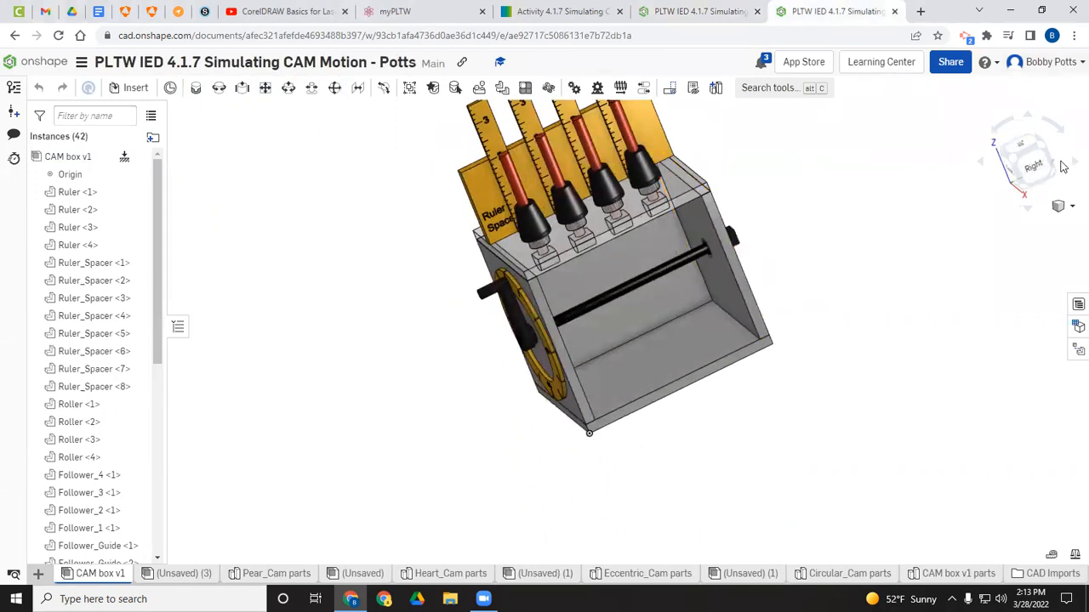
pyautogui.click(1037, 176)
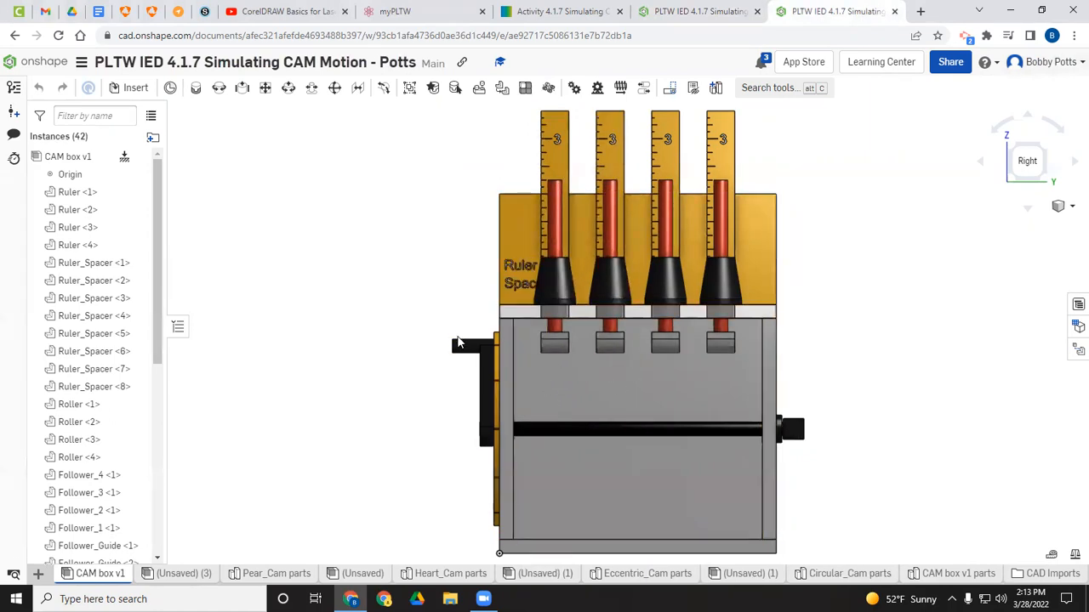
pyautogui.click(1056, 209)
pyautogui.click(1014, 221)
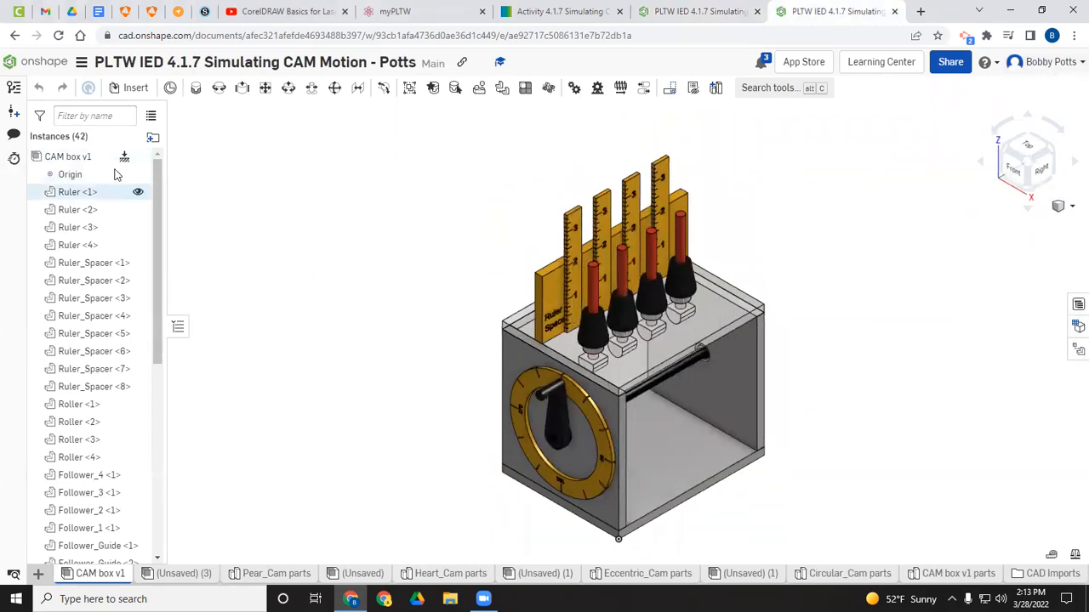
# Step: Insert the Eccentric_Cam part from the current document's part studios beside the box
pyautogui.click(133, 89)
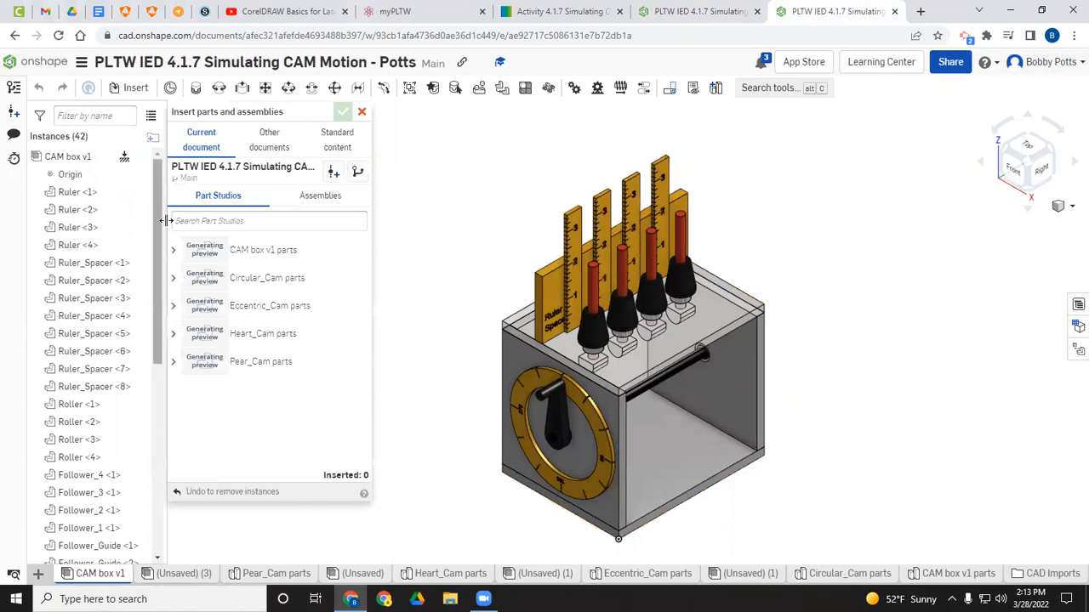
pyautogui.moveTo(205, 340); pyautogui.dragTo(208, 316)
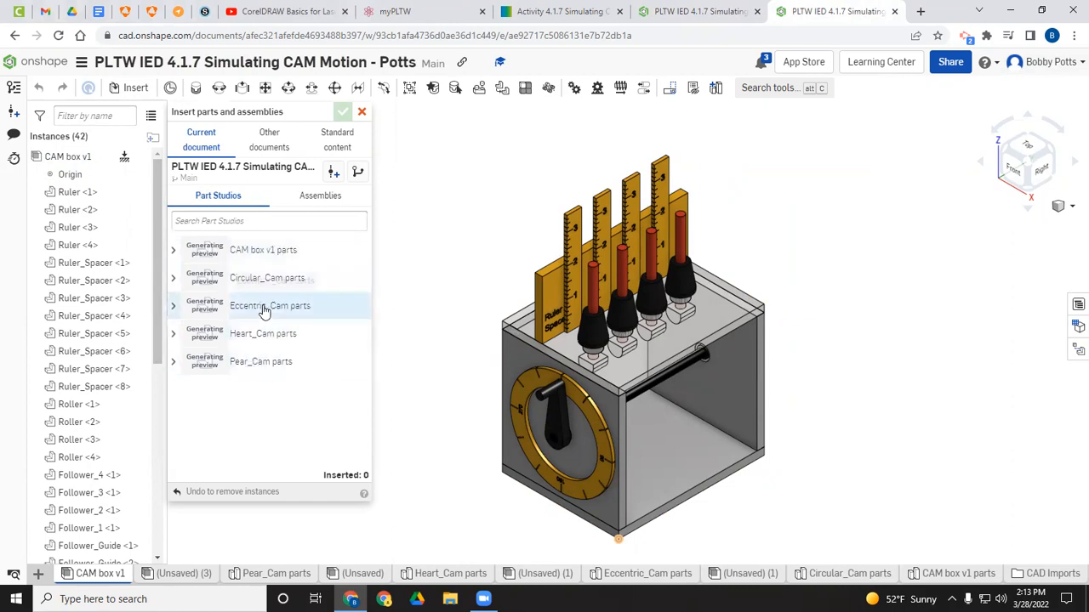
pyautogui.click(265, 312)
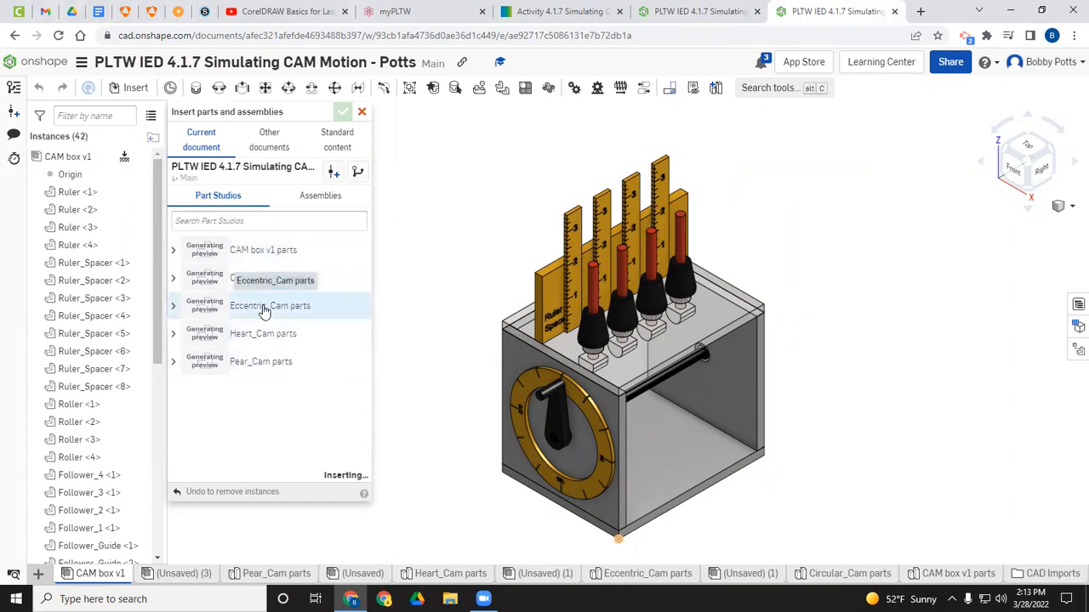
pyautogui.click(880, 304)
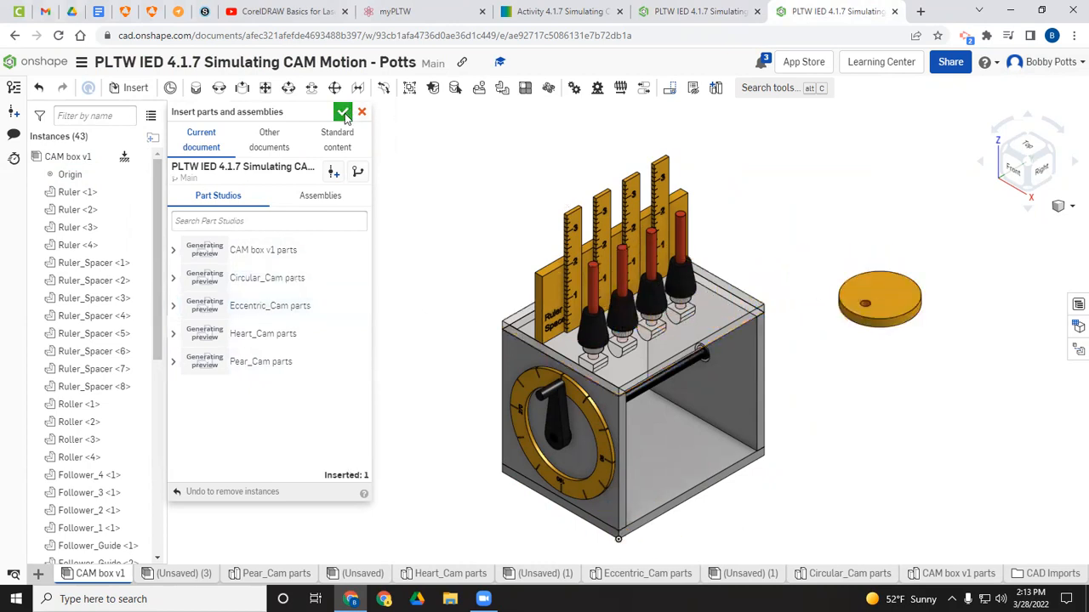
pyautogui.click(342, 114)
# Step: Rotate the inserted eccentric cam 90 degrees so it stands upright
pyautogui.click(879, 292)
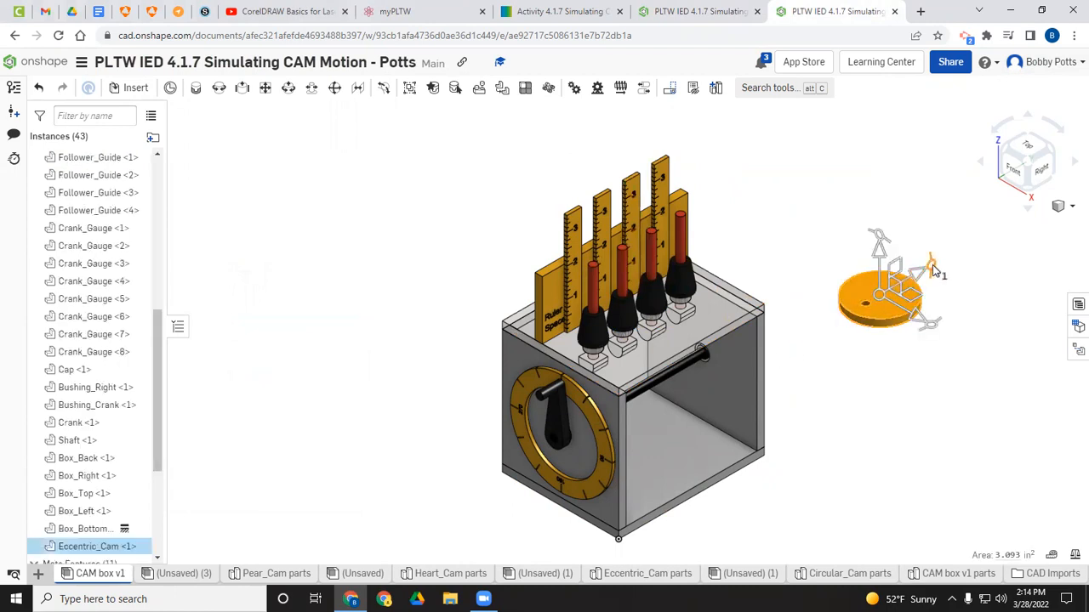
pyautogui.moveTo(931, 265); pyautogui.dragTo(878, 258)
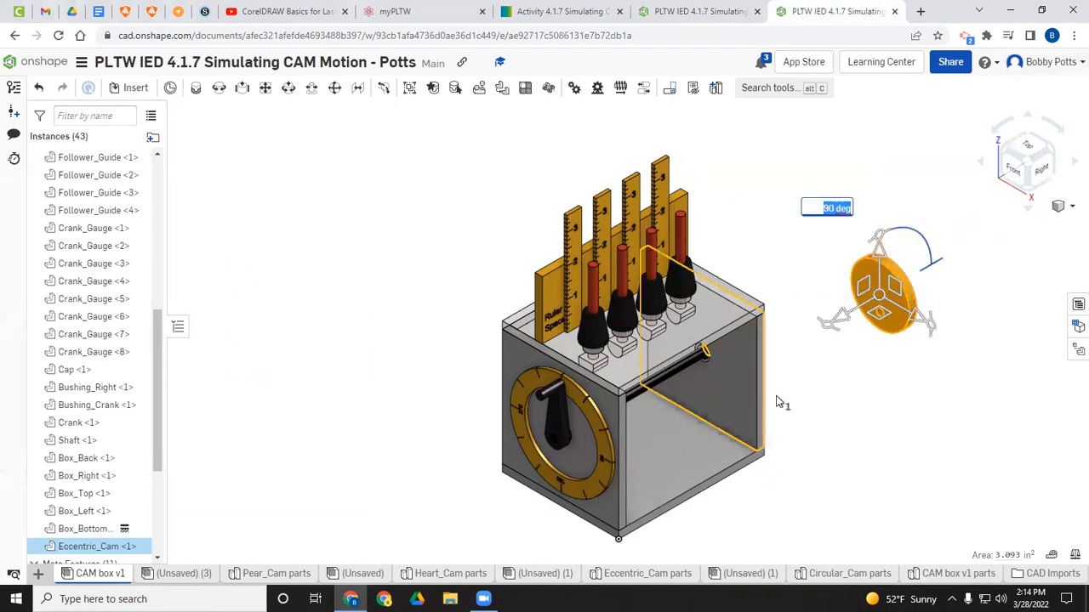
pyautogui.moveTo(802, 396); pyautogui.dragTo(682, 283, button='middle')
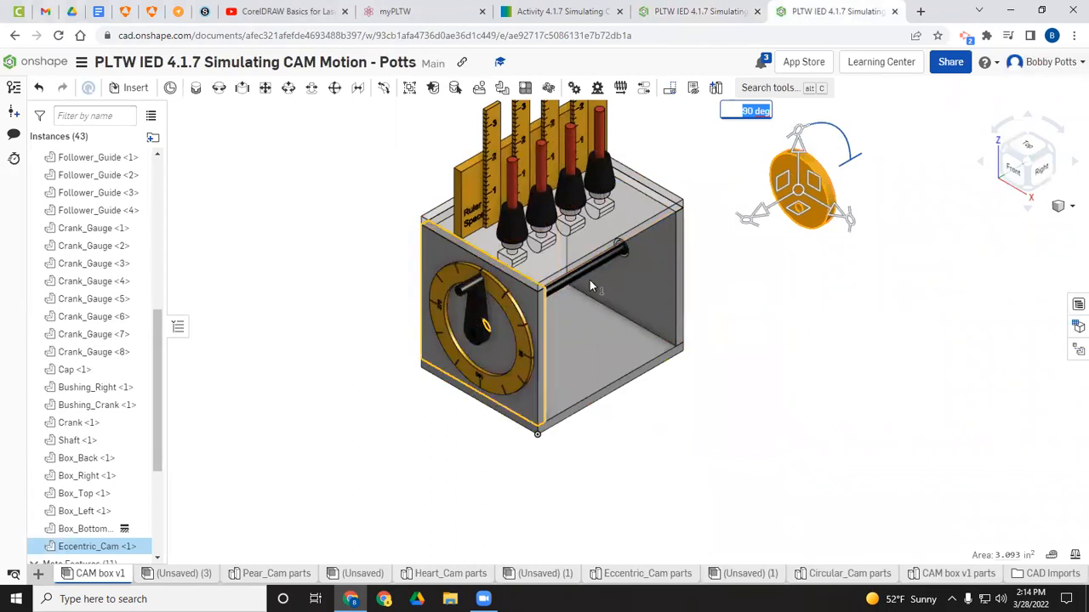
pyautogui.click(853, 272)
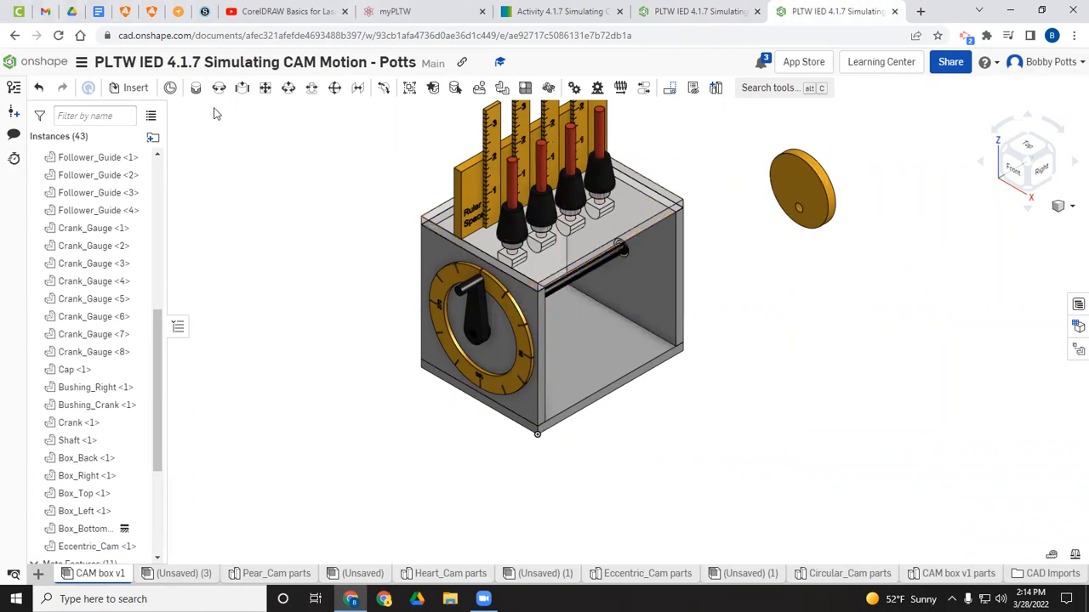
# Step: Start a Fastened mate between the eccentric cam's center connector and the crank's connector
pyautogui.click(196, 90)
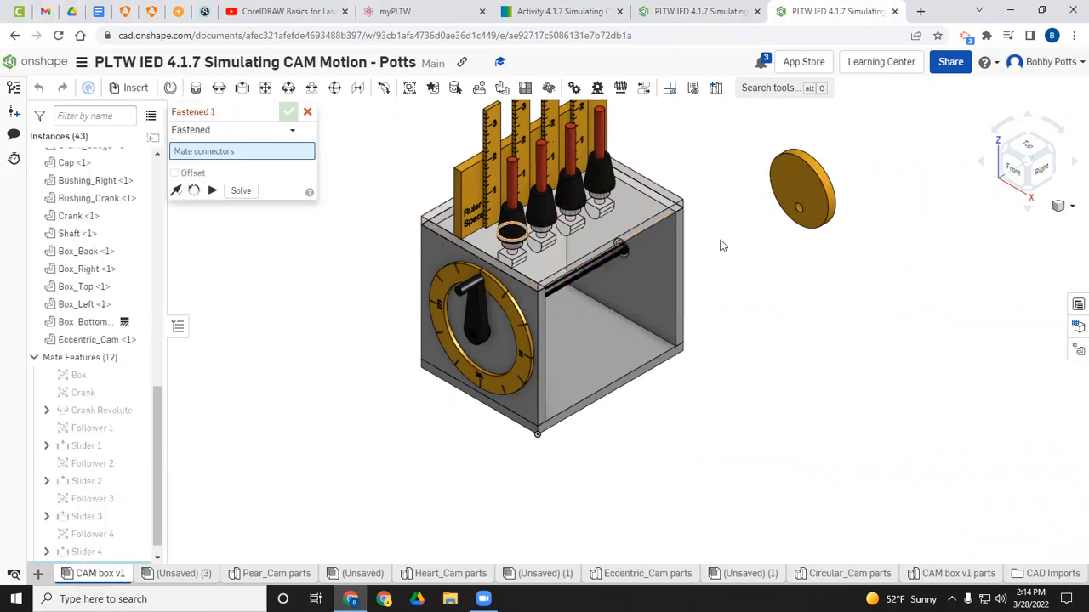
pyautogui.moveTo(799, 217); pyautogui.dragTo(695, 212, button='right')
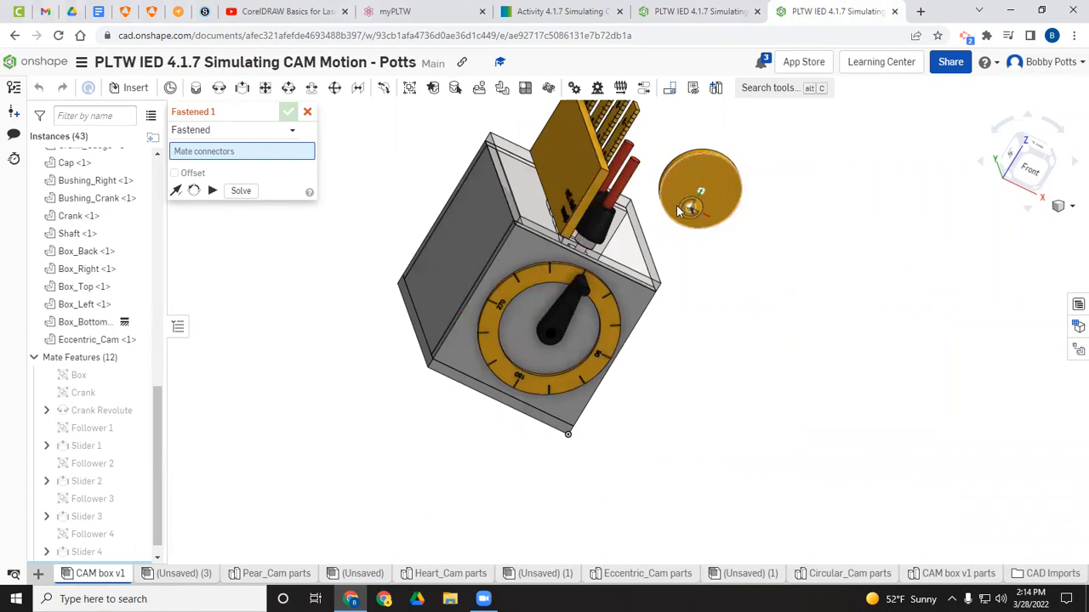
pyautogui.click(693, 210)
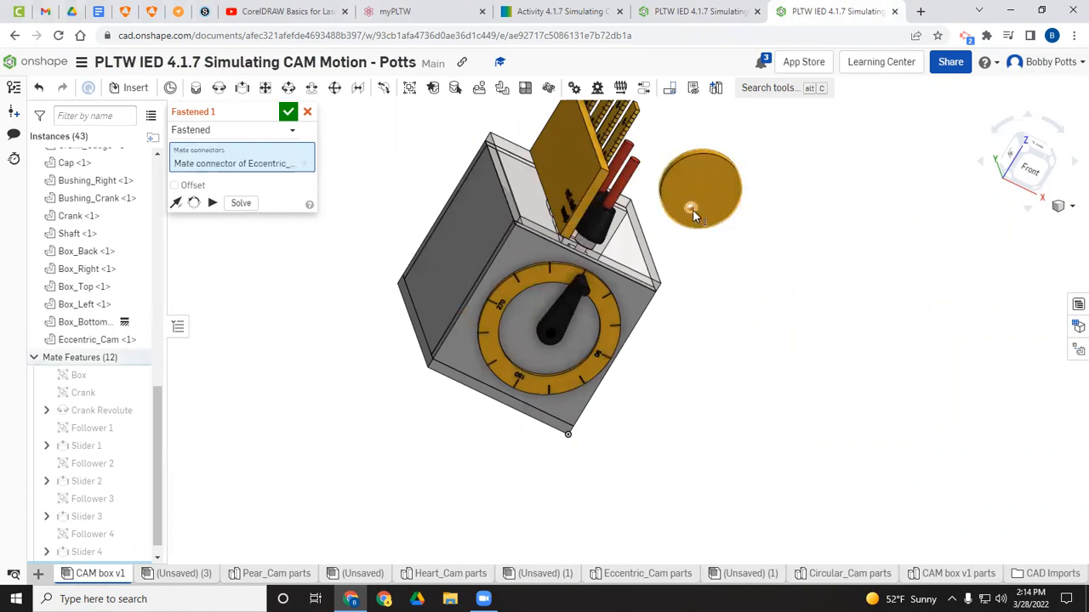
pyautogui.click(1029, 169)
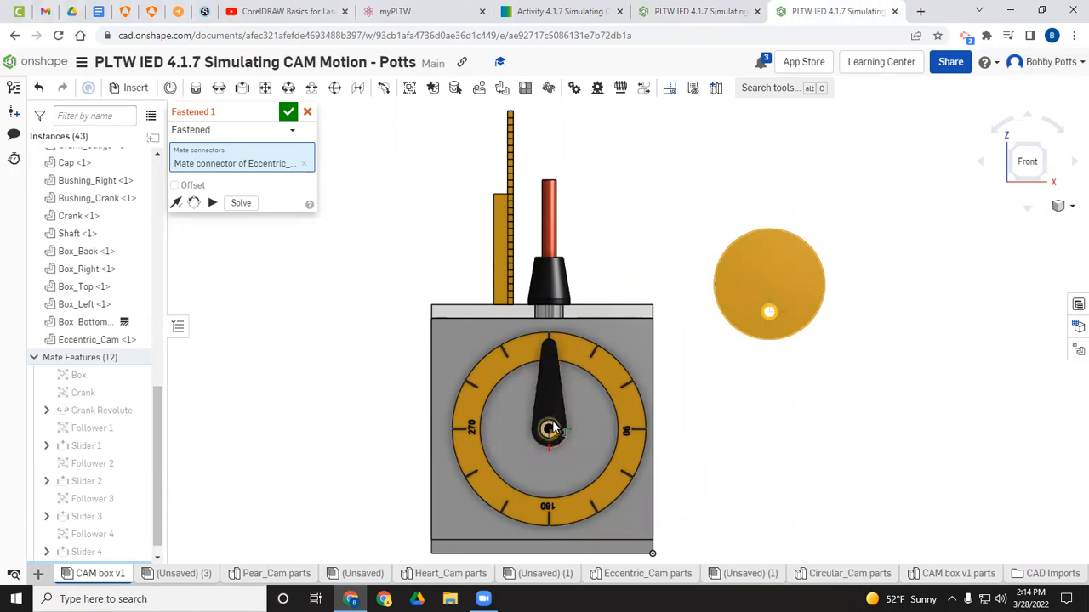
pyautogui.click(550, 428)
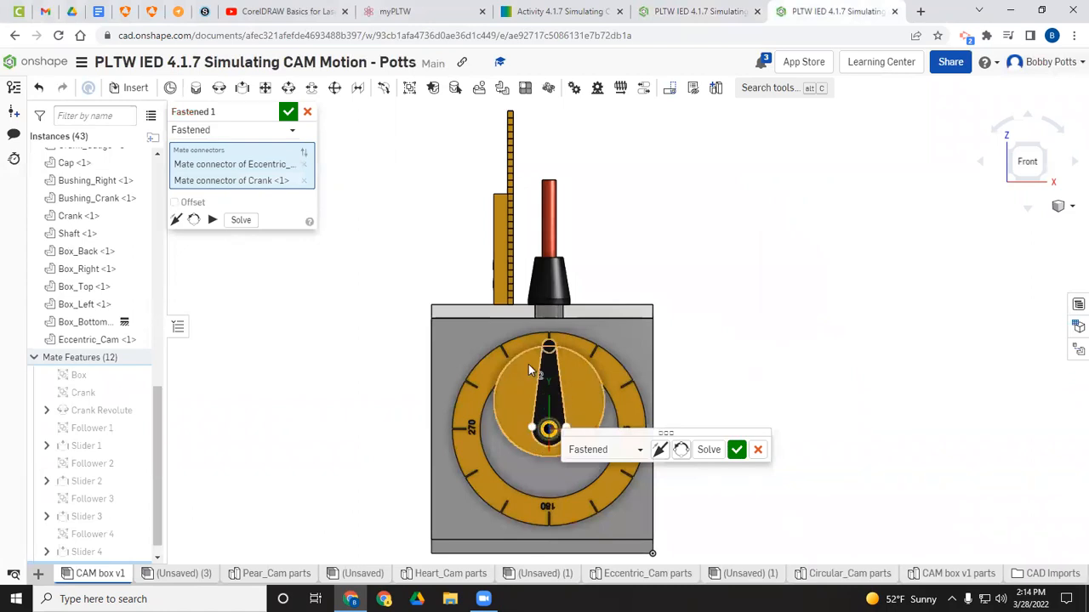
pyautogui.click(1072, 163)
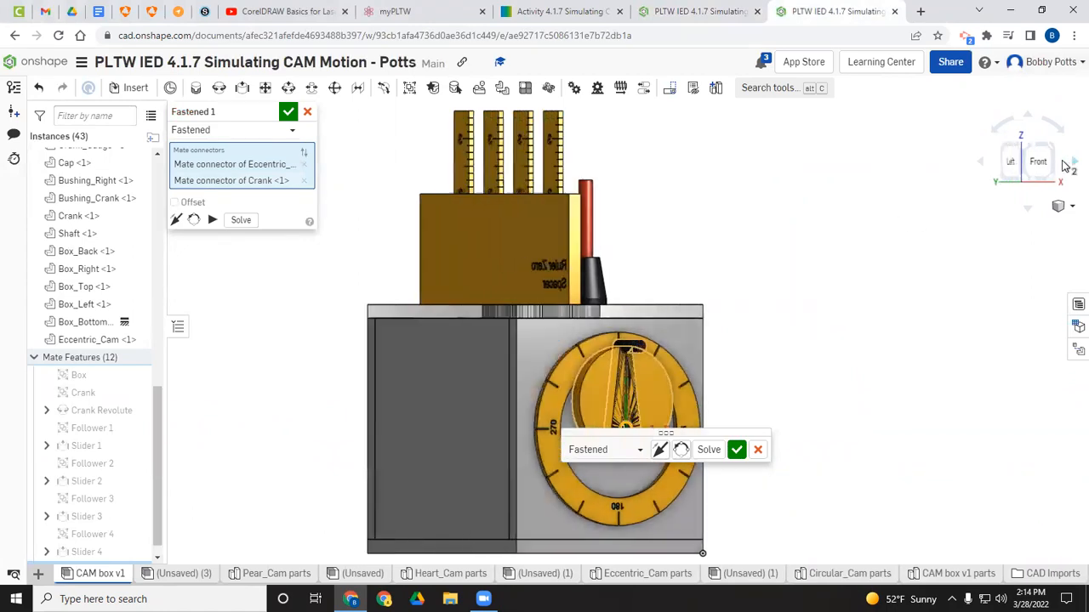
pyautogui.click(983, 163)
pyautogui.click(983, 163)
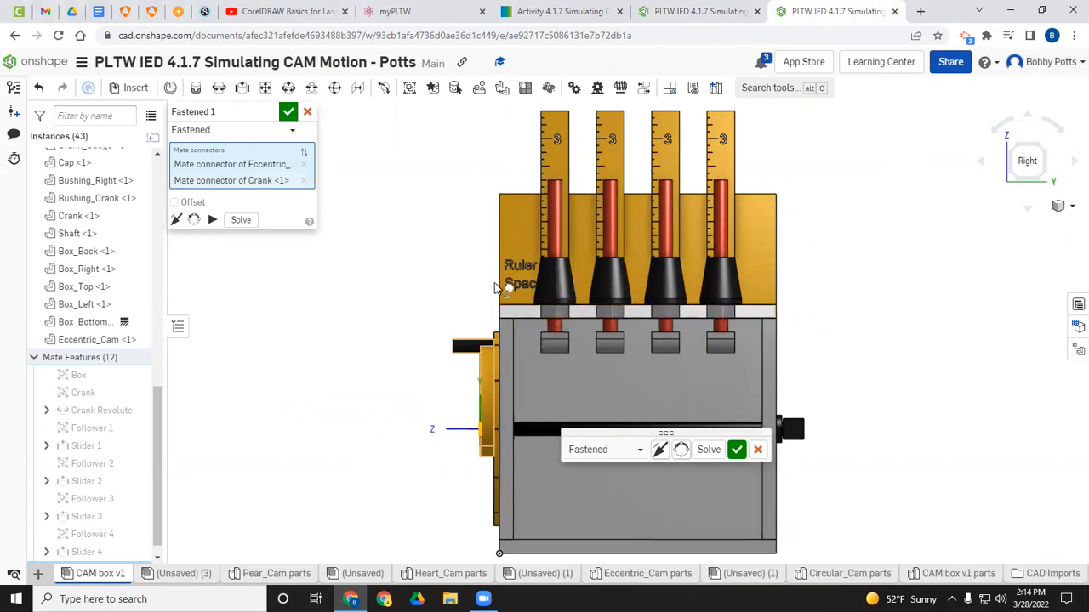
# Step: Enable the offset option for the Fastened mate
pyautogui.click(175, 203)
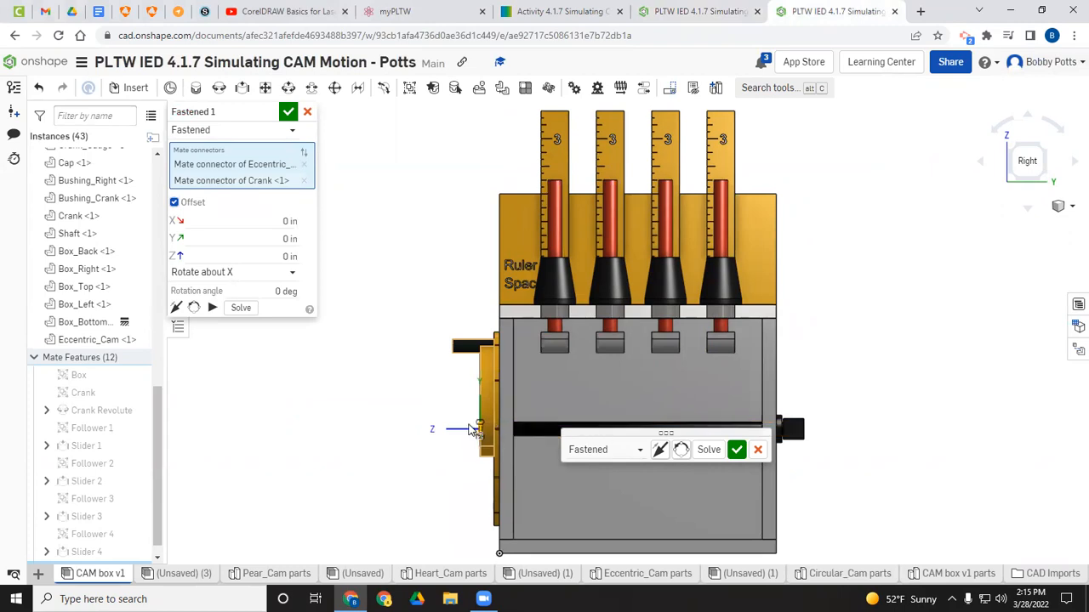
pyautogui.click(176, 308)
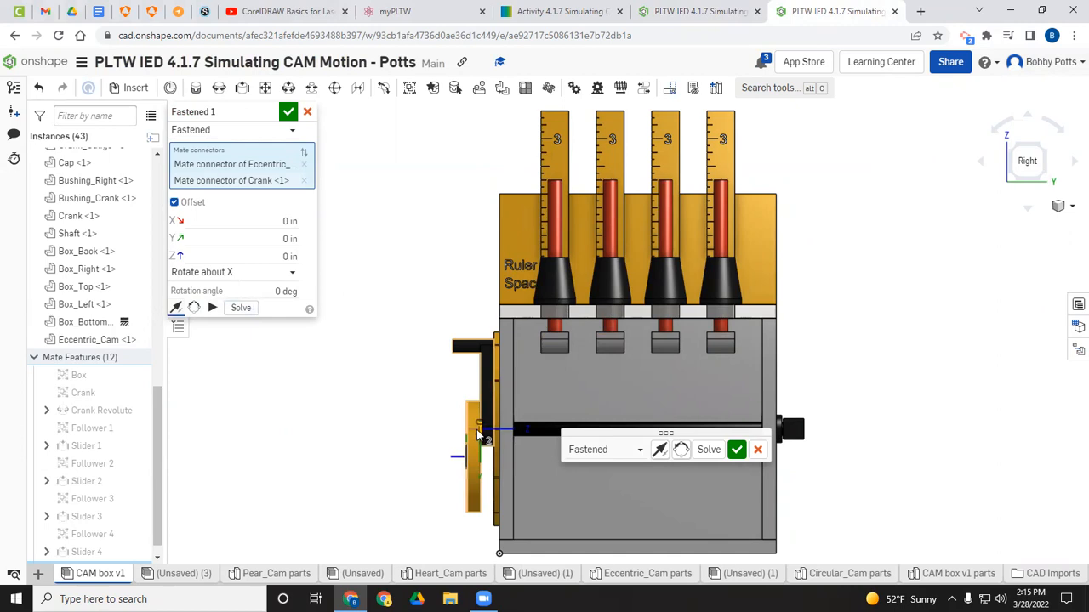
pyautogui.click(176, 309)
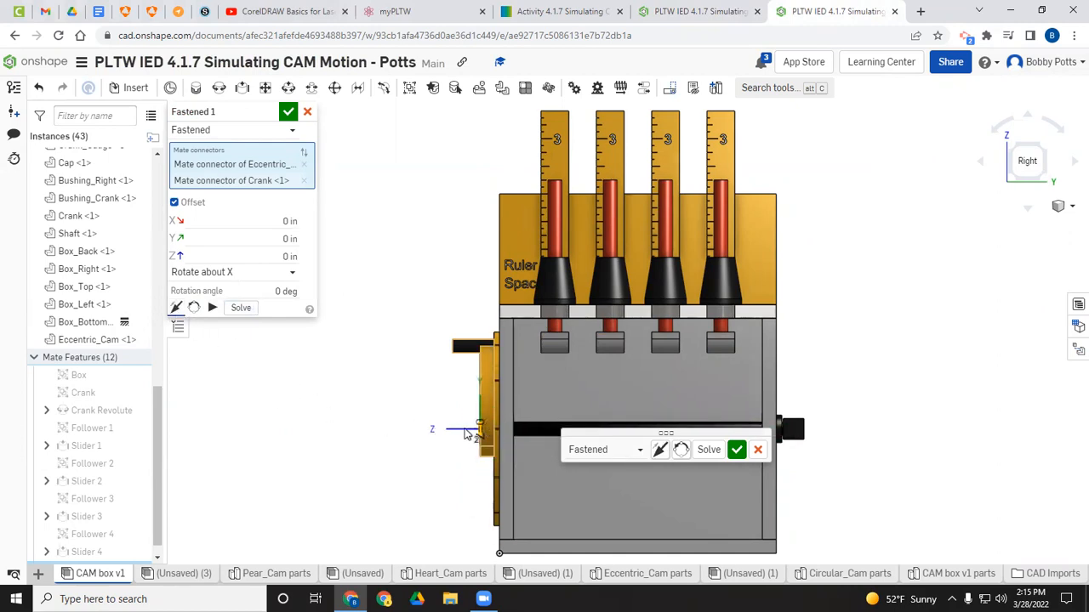
# Step: Try a Z offset of -1.5 in for the cam along the shaft
pyautogui.click(283, 256)
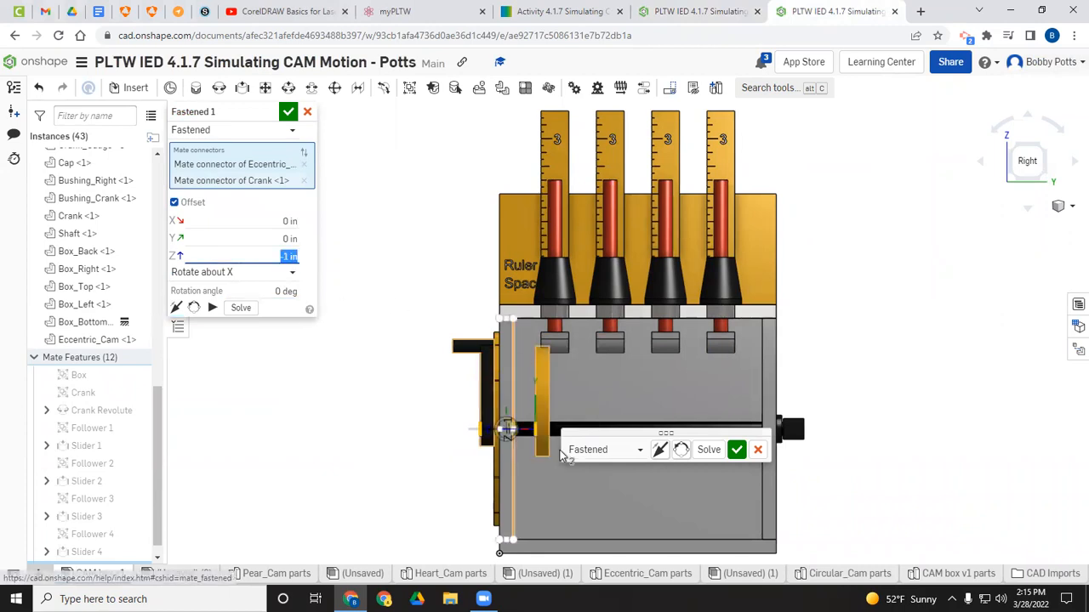
pyautogui.click(289, 256)
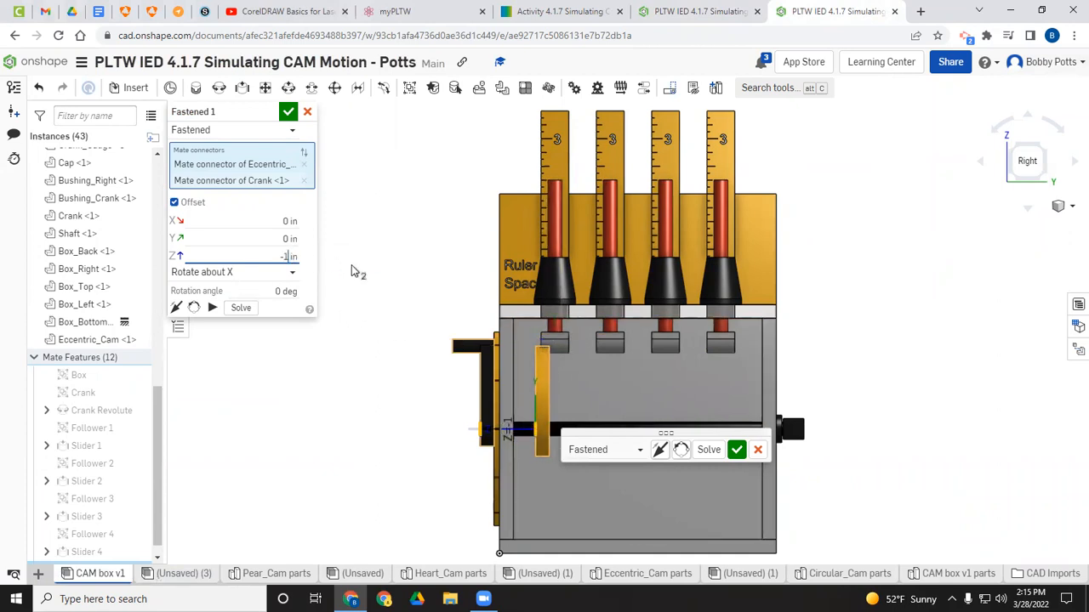
pyautogui.press('Return')
pyautogui.click(293, 261)
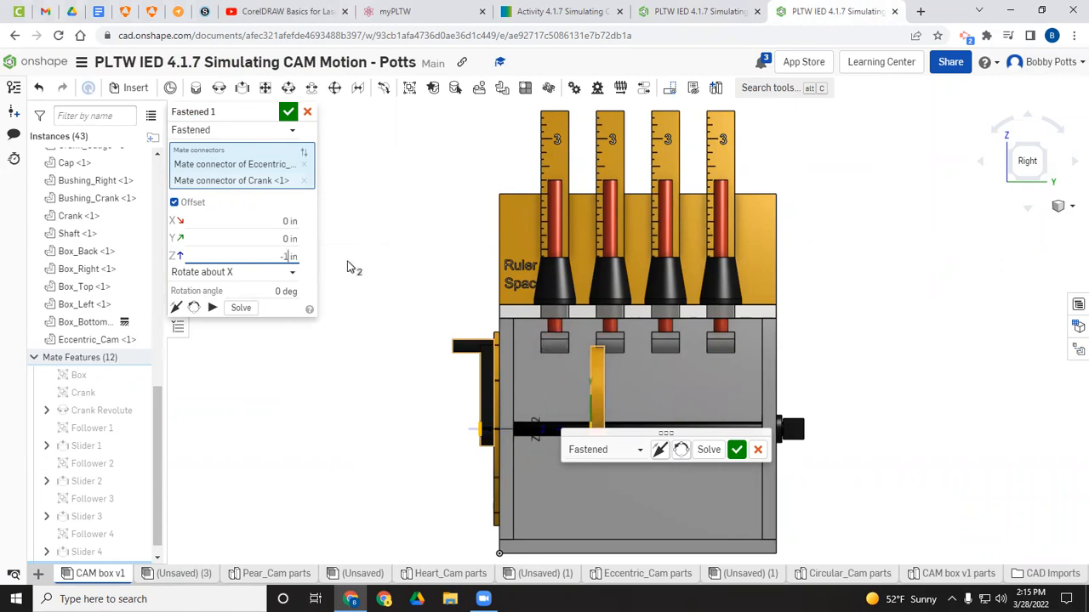
pyautogui.write('-1.5')
pyautogui.press('Return')
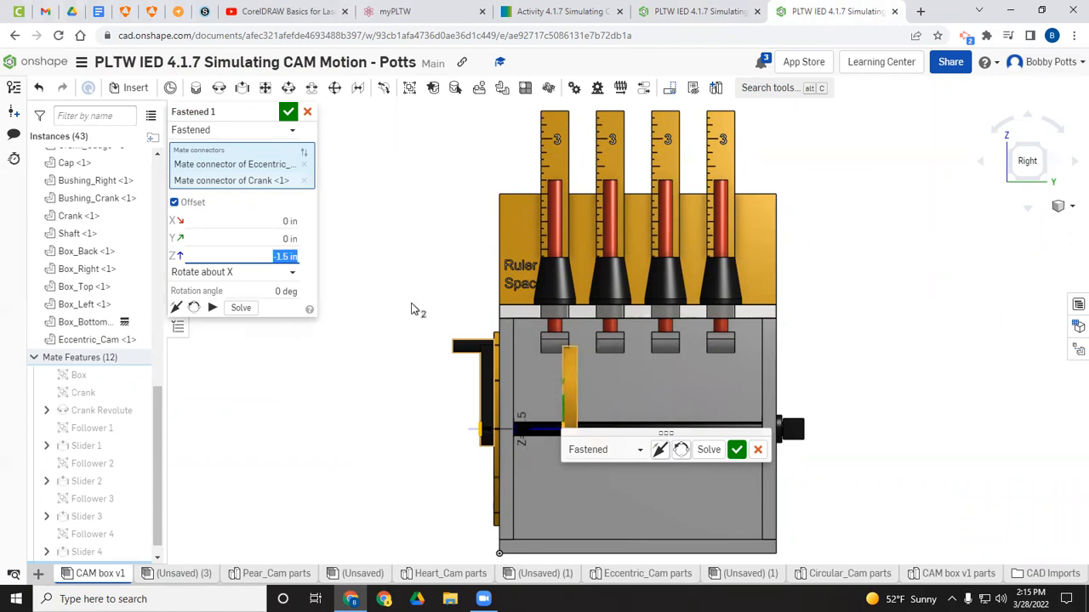
# Step: Try Z offsets of -1.25 in and -1.2 in for the cam
pyautogui.click(289, 257)
pyautogui.press('Return')
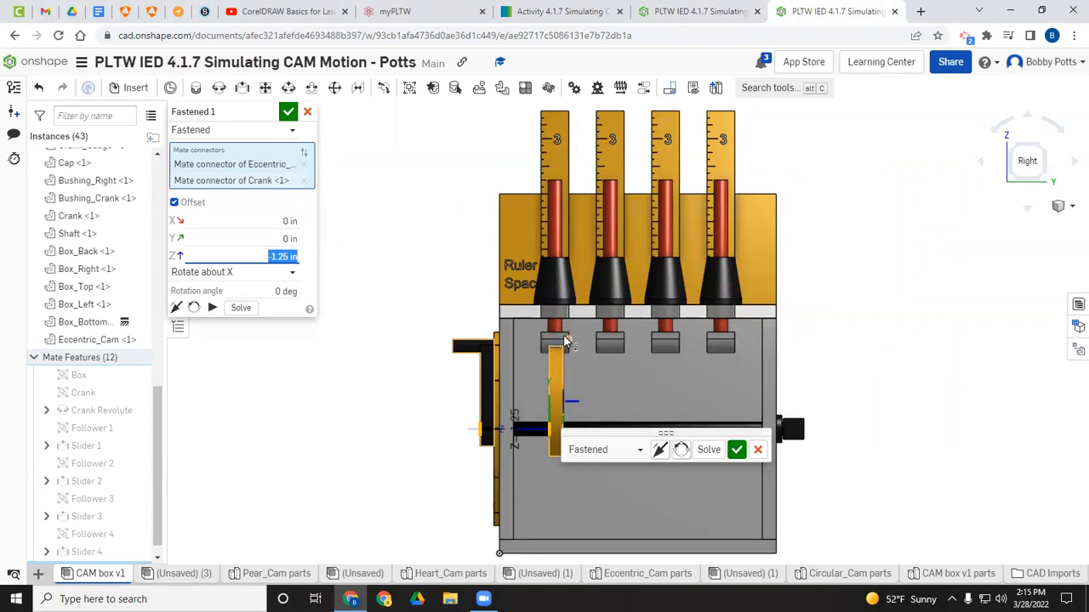
pyautogui.click(282, 256)
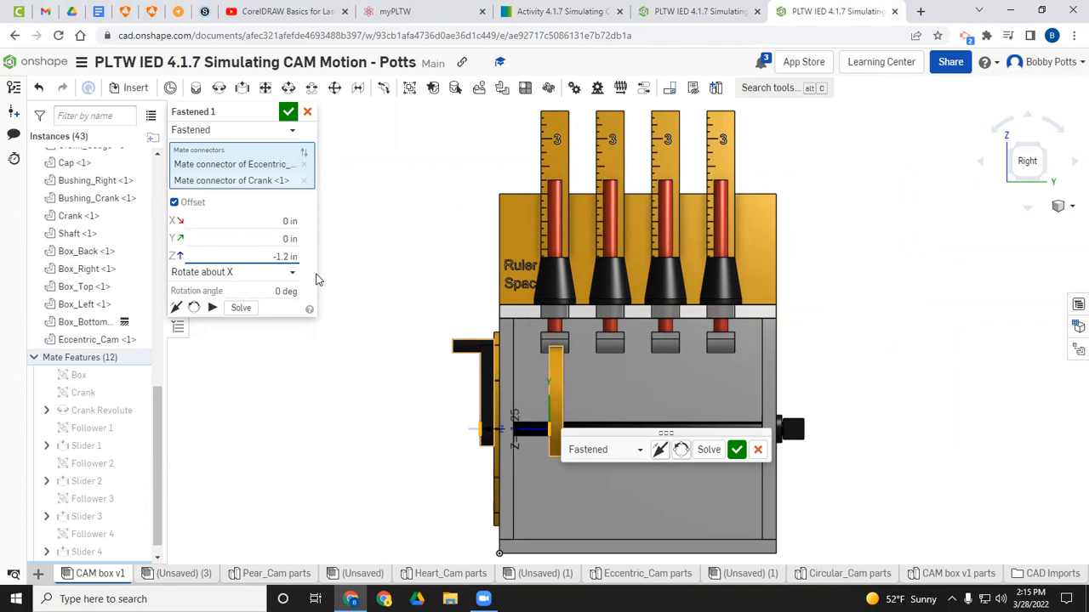
pyautogui.press('Return')
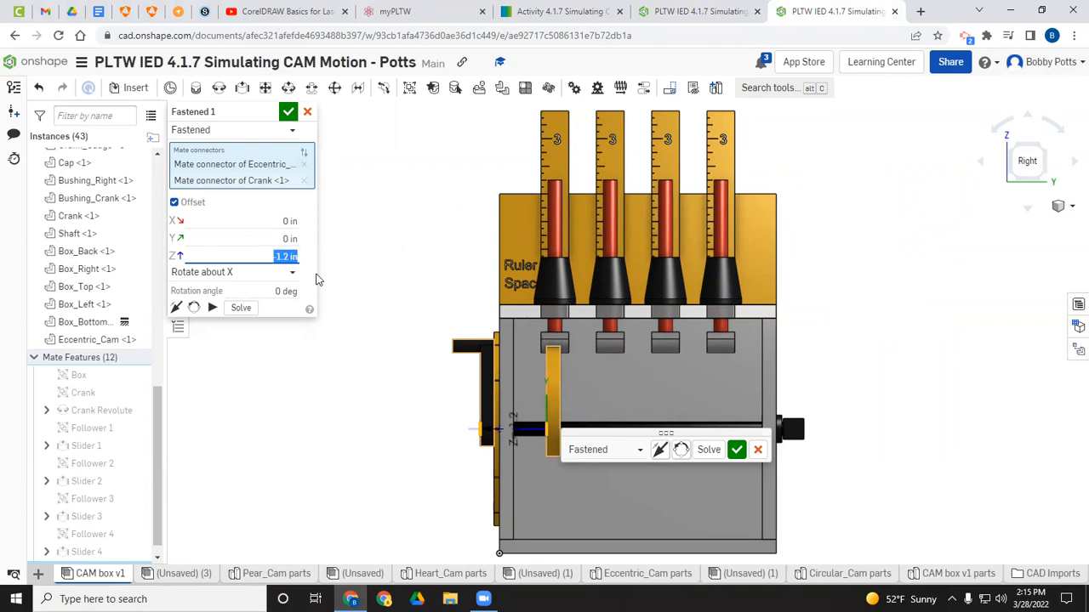
# Step: Set the mate's Z offset to -1.22 in and confirm the Fastened mate
pyautogui.click(300, 258)
pyautogui.press('Return')
pyautogui.click(289, 256)
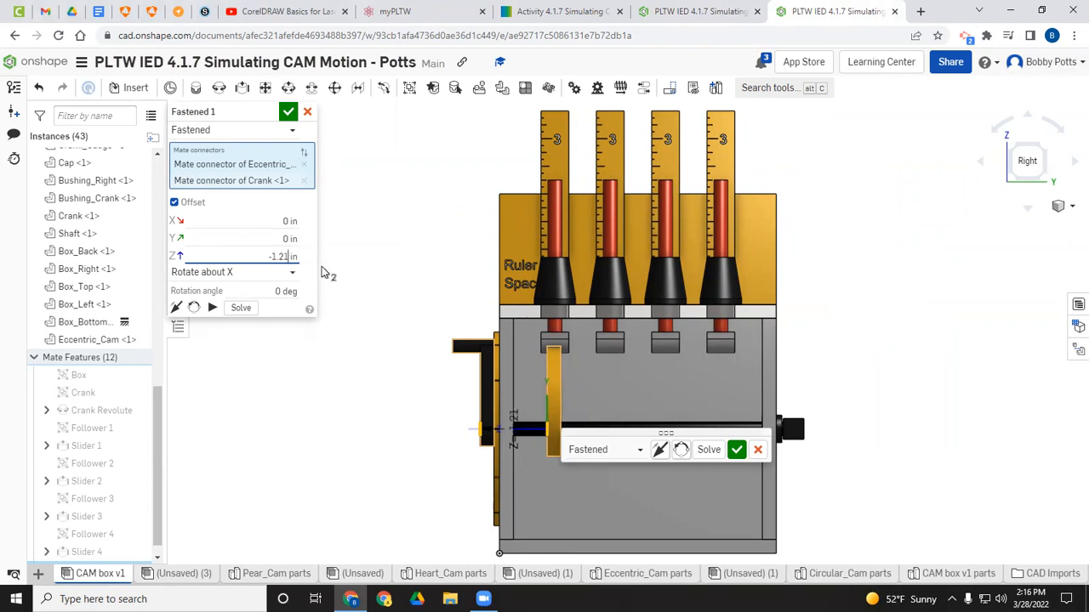
pyautogui.write('2')
pyautogui.press('Return')
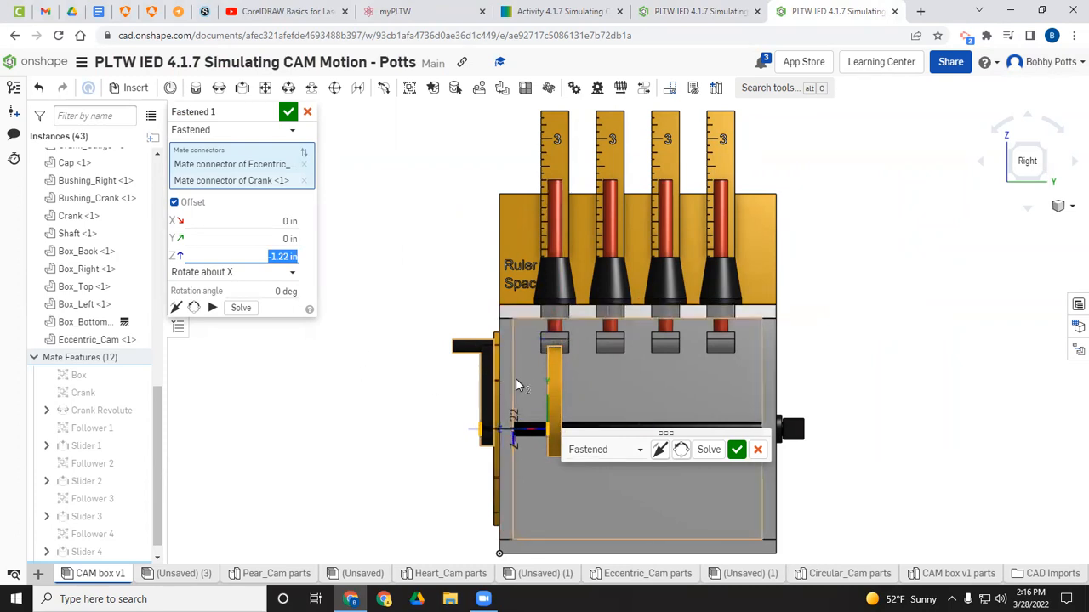
pyautogui.click(288, 112)
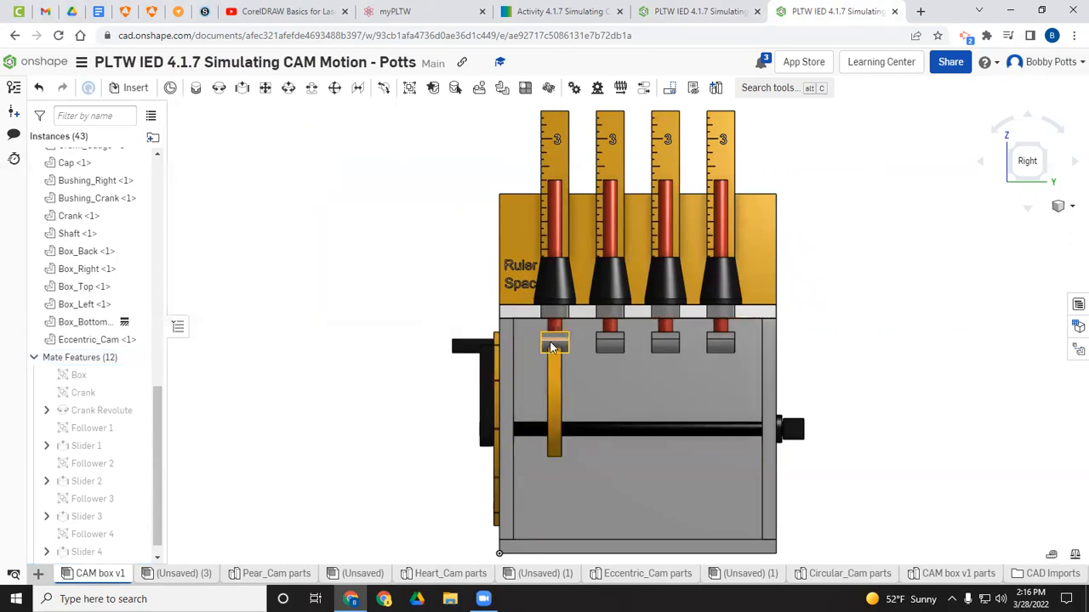
# Step: Add a Tangent mate between the first follower's roller edge and the eccentric cam's face
pyautogui.moveTo(551, 347); pyautogui.dragTo(554, 328)
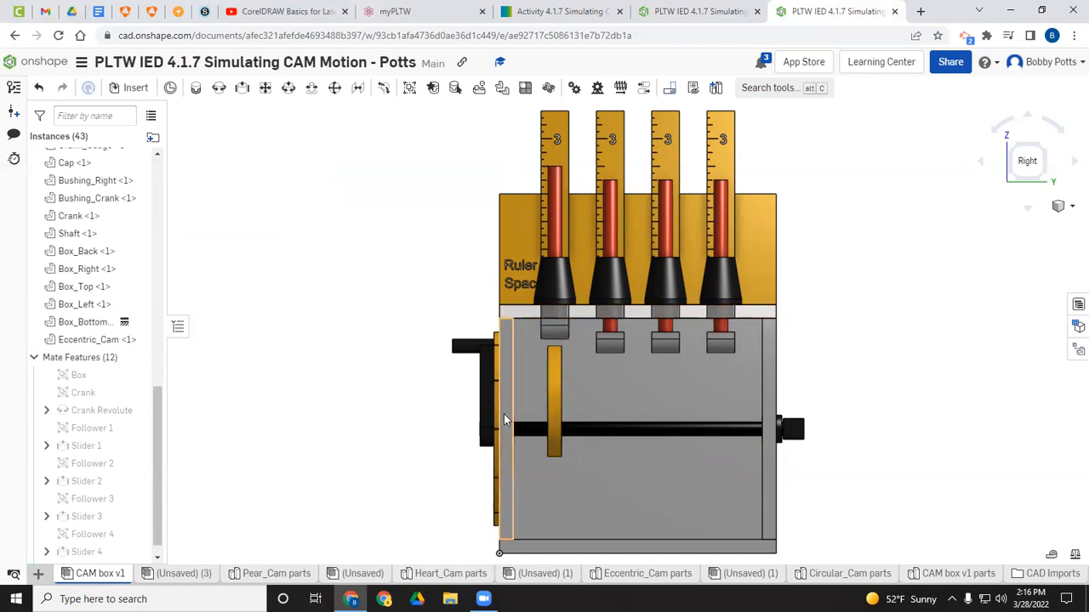
pyautogui.press('Left')
pyautogui.press('Left')
pyautogui.press('Left')
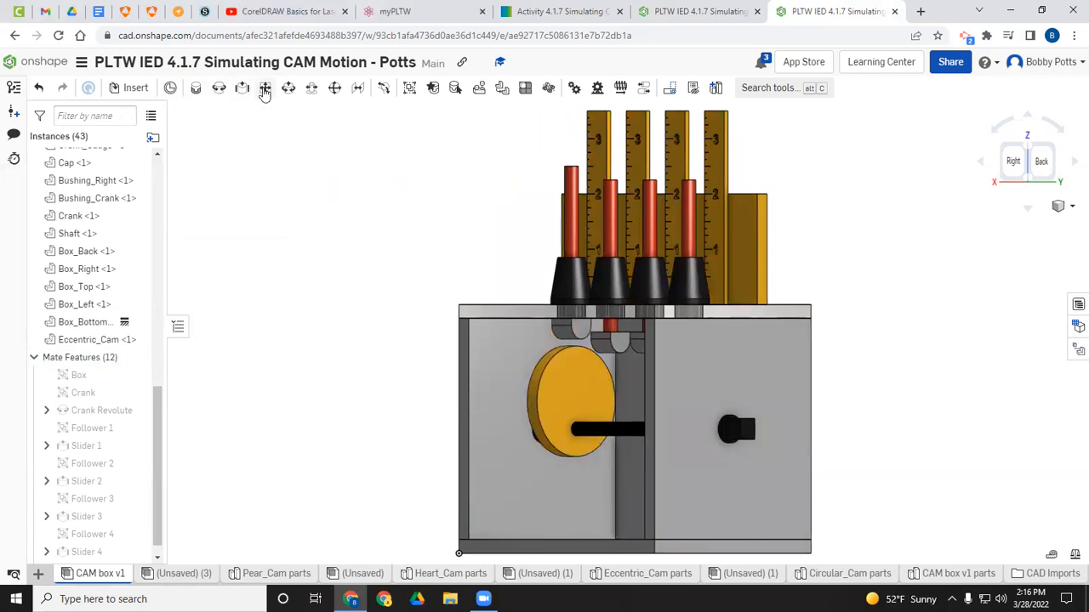
pyautogui.click(383, 90)
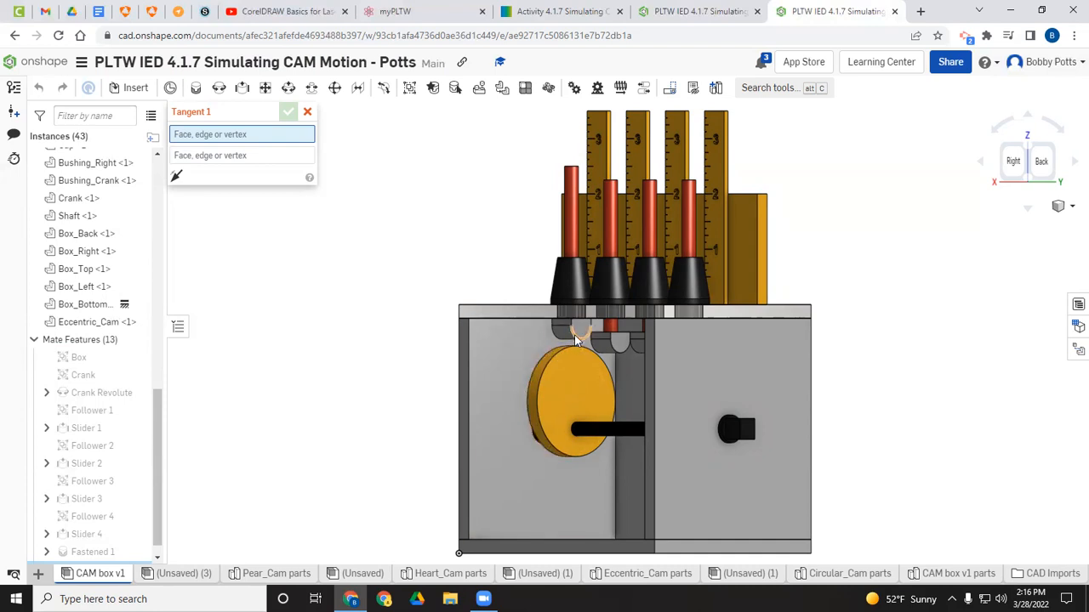
pyautogui.click(577, 339)
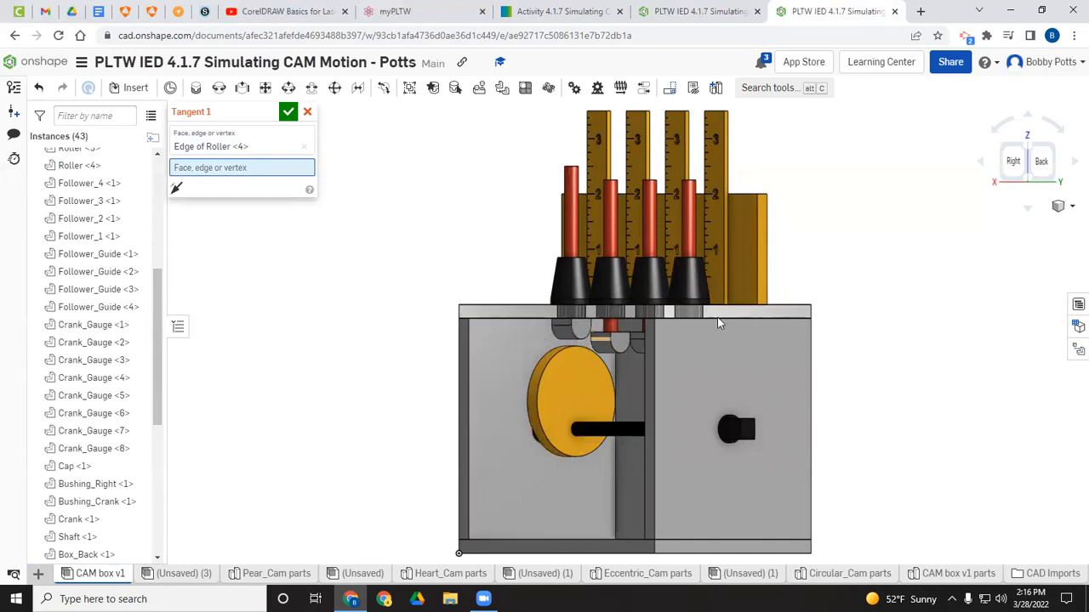
pyautogui.click(1014, 163)
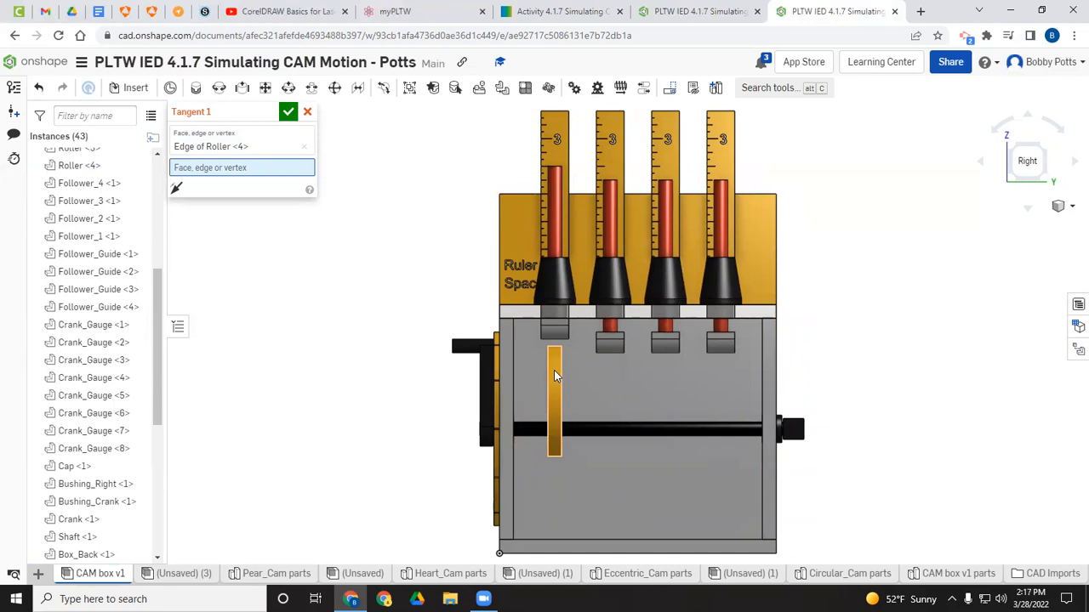
pyautogui.click(555, 371)
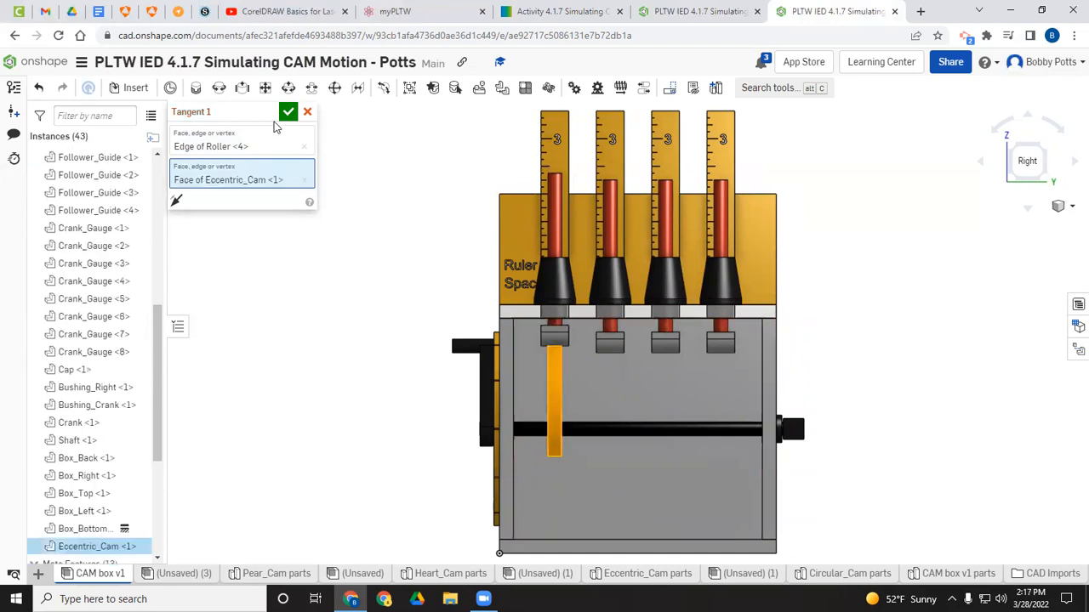
pyautogui.click(289, 112)
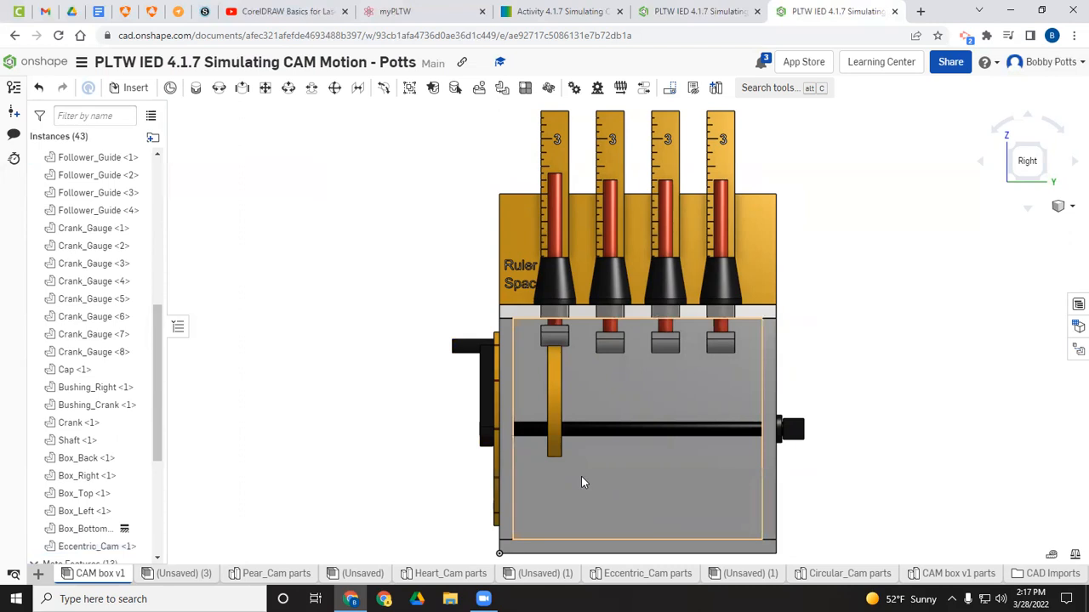
# Step: Turn the crank to check the eccentric cam driving its follower
pyautogui.press('Left')
pyautogui.press('Left')
pyautogui.press('Right')
pyautogui.press('Right')
pyautogui.press('Right')
pyautogui.press('Right')
pyautogui.press('Left')
pyautogui.press('Right')
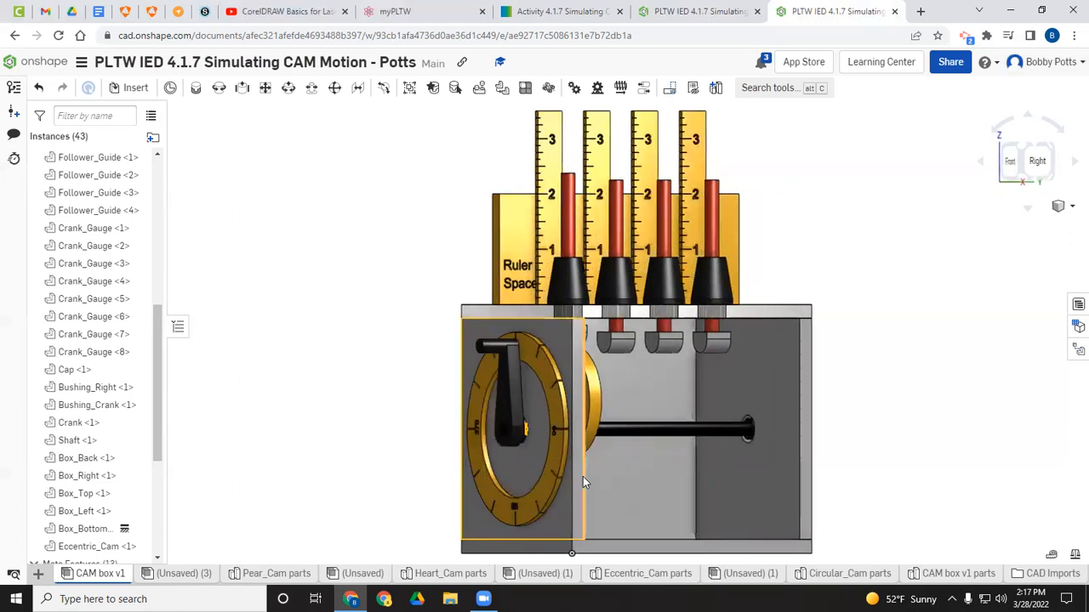
pyautogui.moveTo(489, 352); pyautogui.dragTo(511, 359)
pyautogui.moveTo(544, 398); pyautogui.dragTo(478, 466)
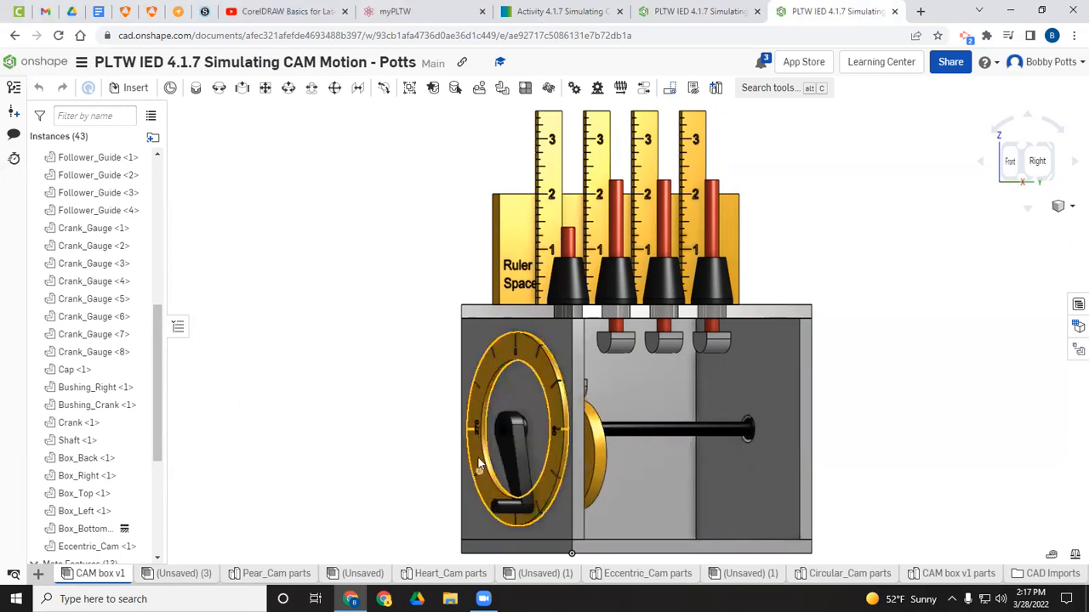
# Step: Insert the heart cam from Heart_Cam parts into the assembly beside the box
pyautogui.click(129, 87)
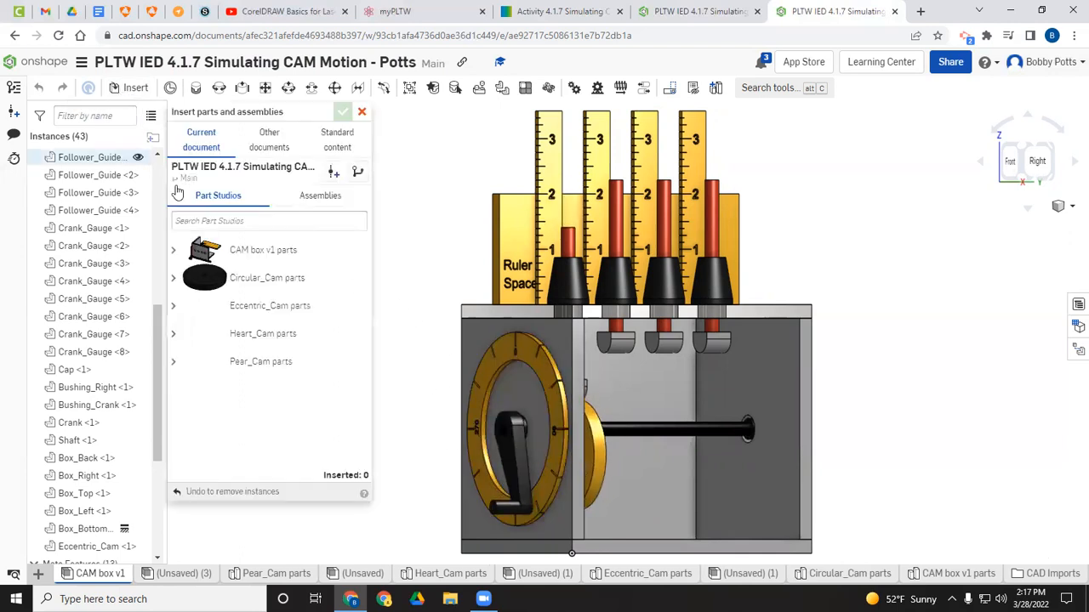
pyautogui.click(236, 342)
pyautogui.click(908, 337)
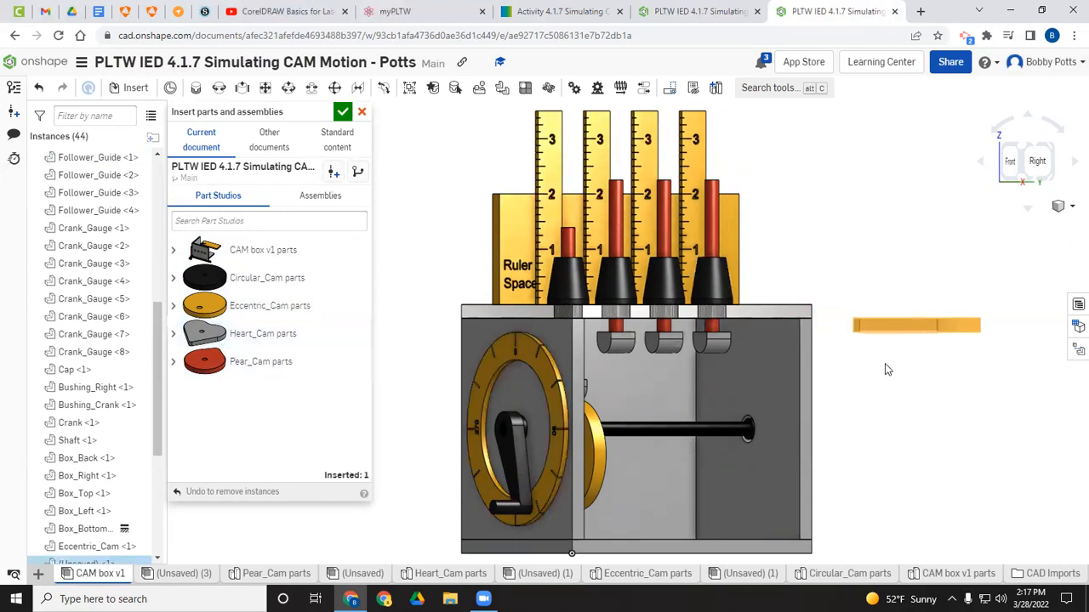
pyautogui.hotkey('shift', '7')
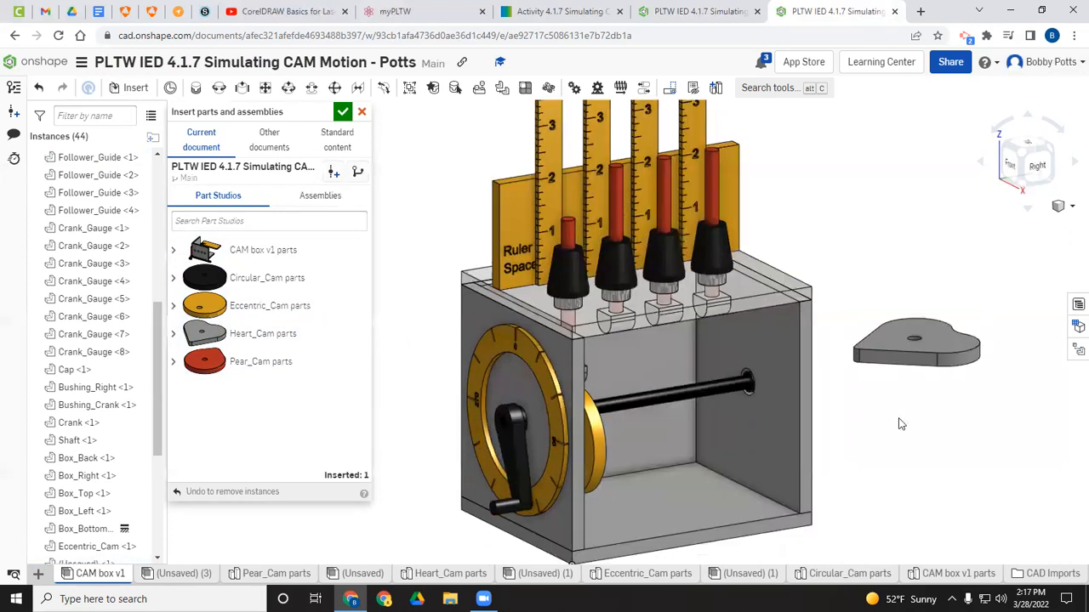
# Step: Fasten the heart cam's center mate connector to the shaft's mate connector
pyautogui.click(199, 90)
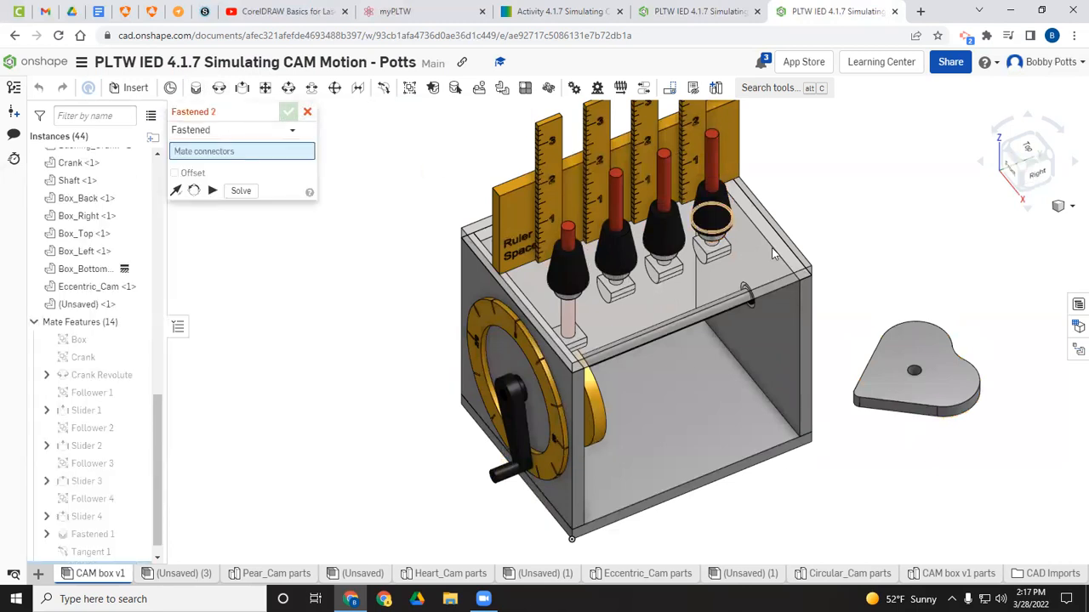
pyautogui.click(915, 371)
pyautogui.moveTo(669, 433); pyautogui.dragTo(772, 298, button='right')
pyautogui.click(1025, 173)
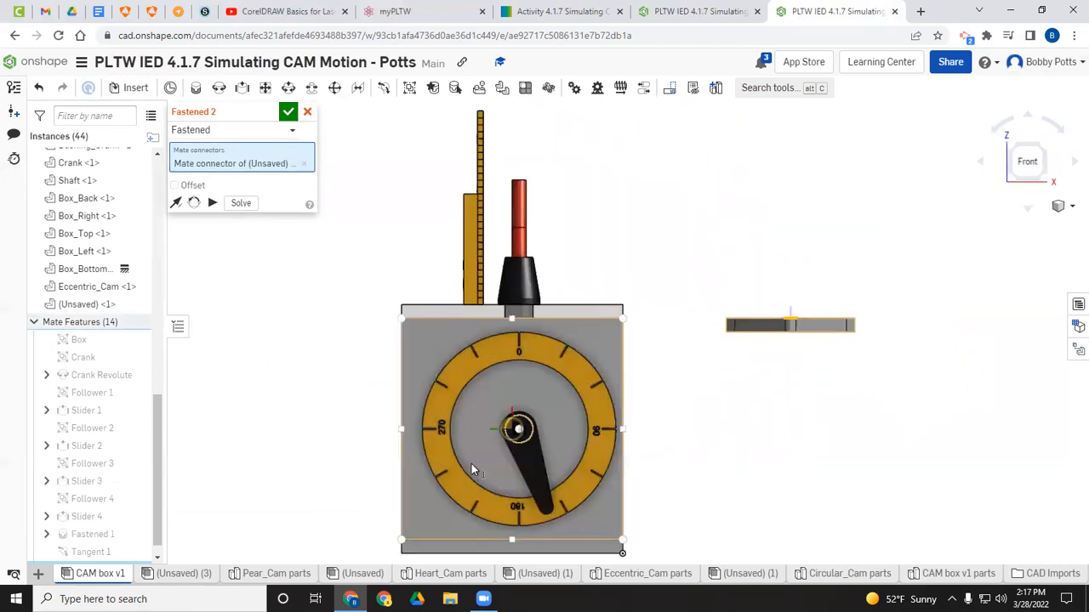
pyautogui.click(519, 432)
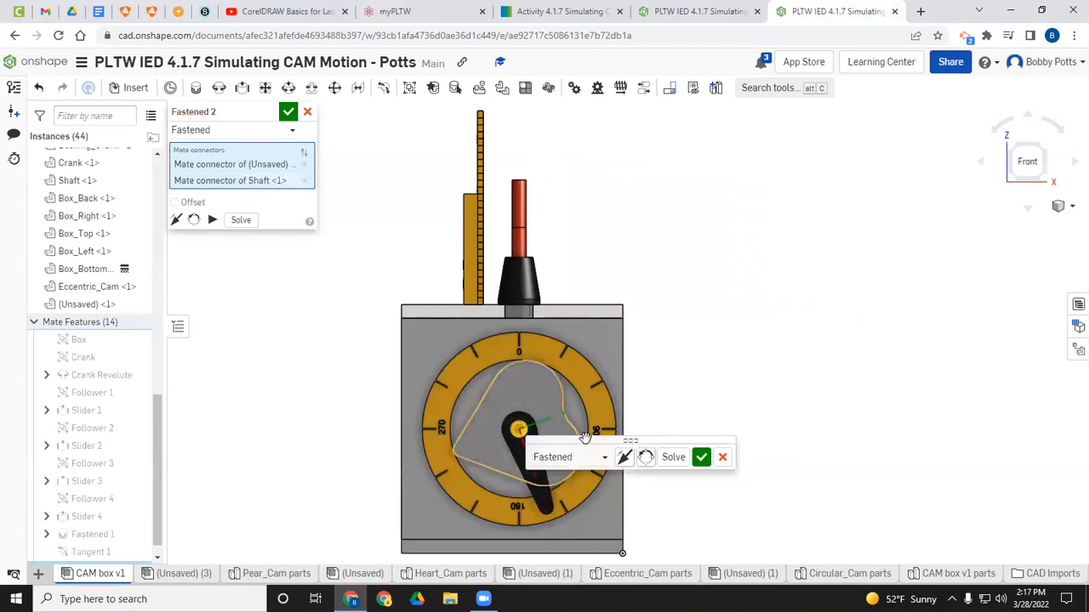
pyautogui.click(289, 111)
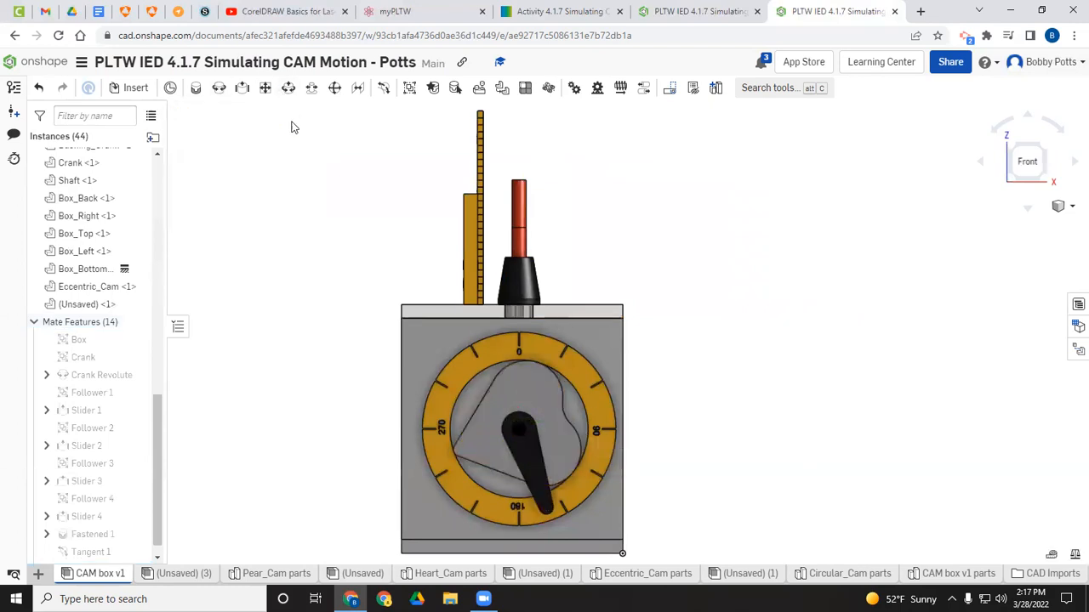
# Step: Edit the heart cam's Fastened mate, enable offset, and set its Z offset to -2.22 in
pyautogui.scroll(-1, 85, 480)
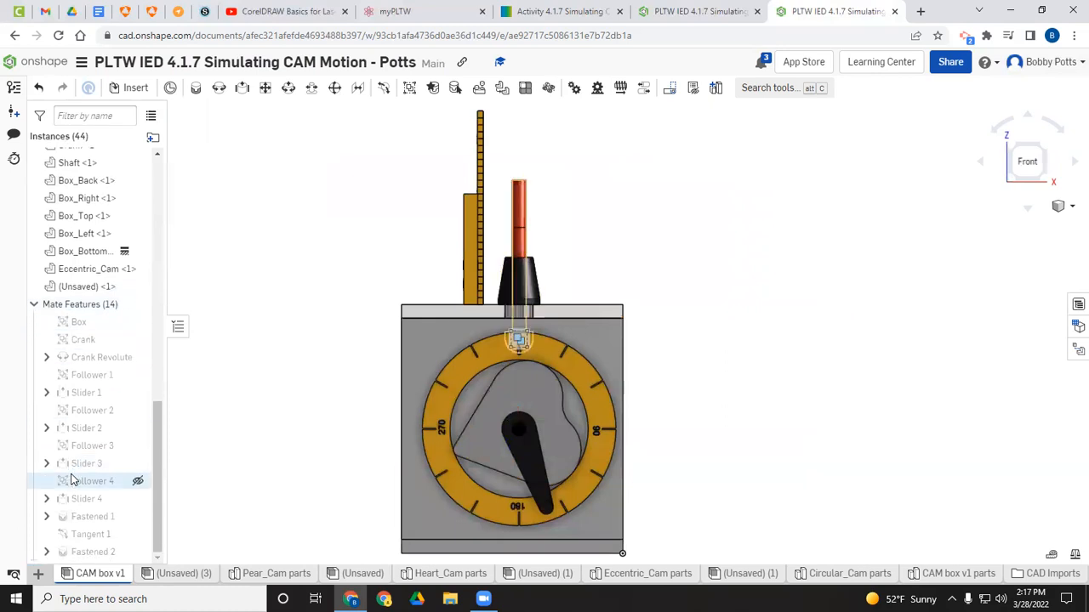
pyautogui.doubleClick(100, 555)
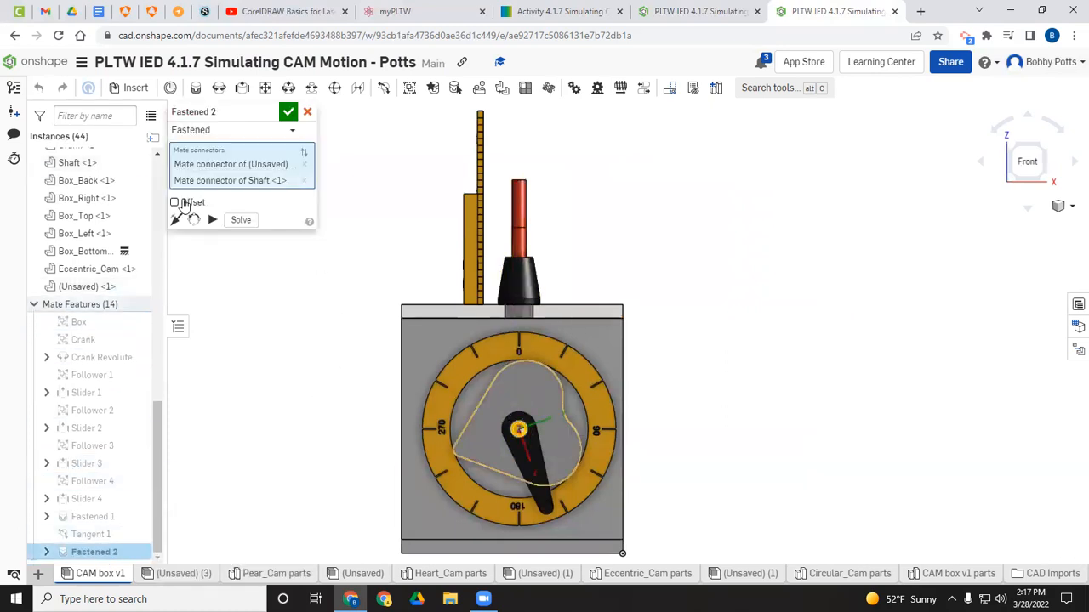
pyautogui.click(175, 204)
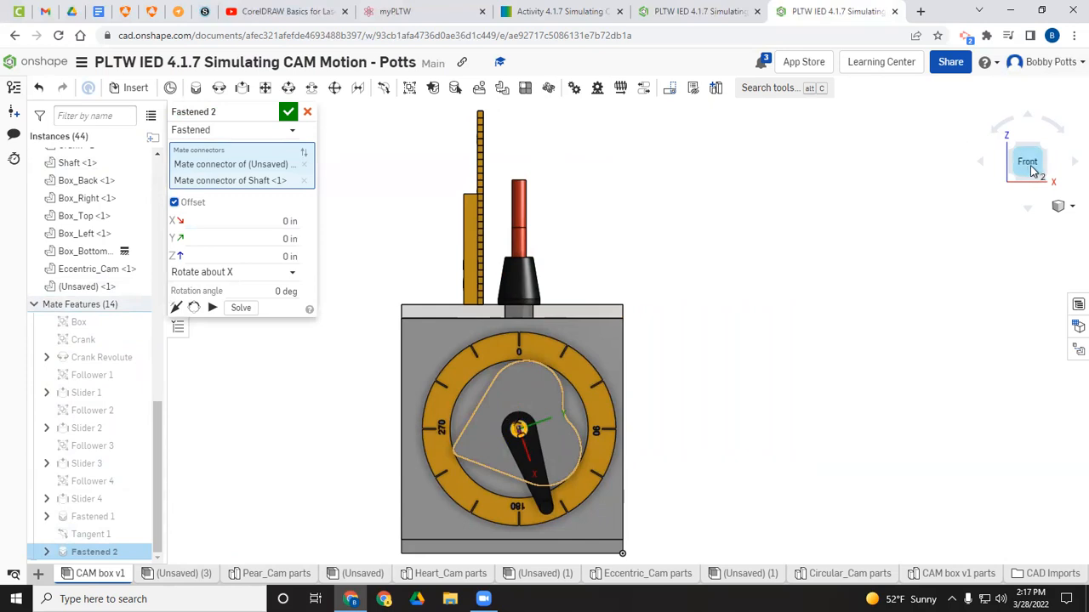
pyautogui.click(1071, 164)
pyautogui.click(982, 164)
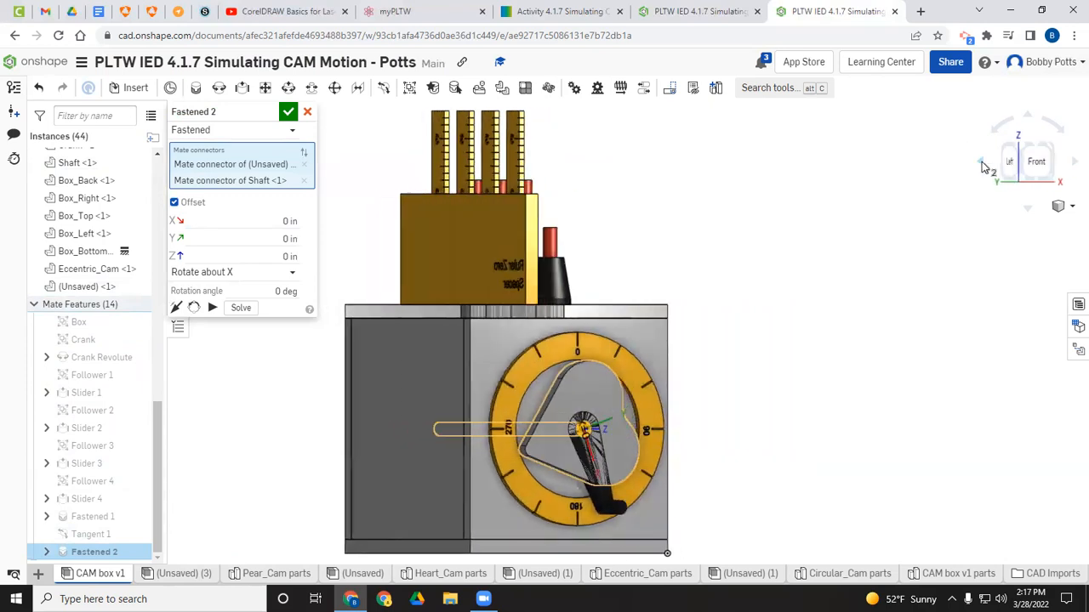
pyautogui.click(981, 167)
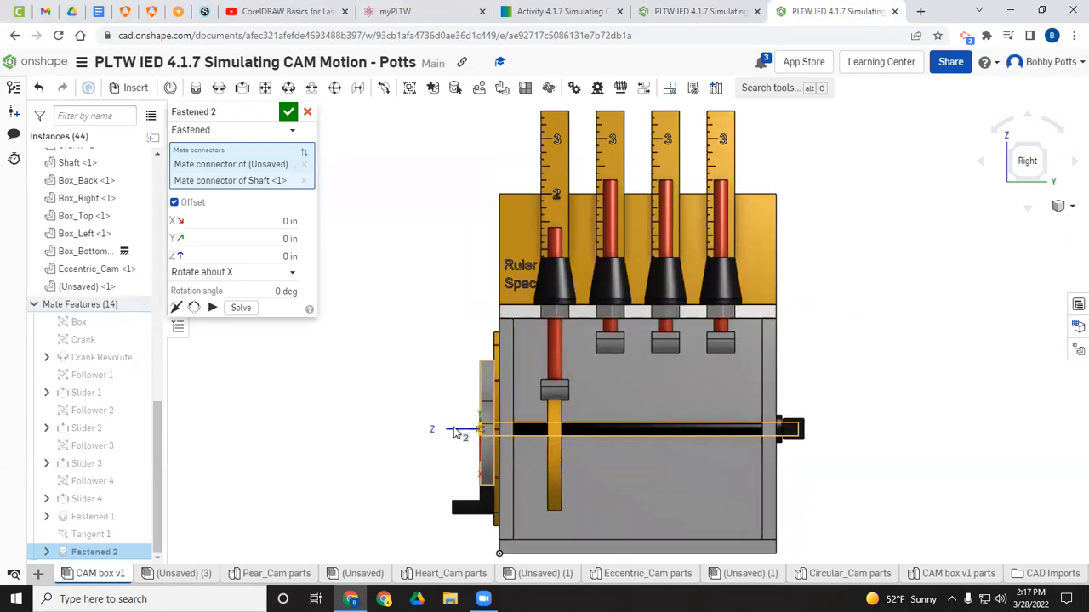
pyautogui.click(283, 257)
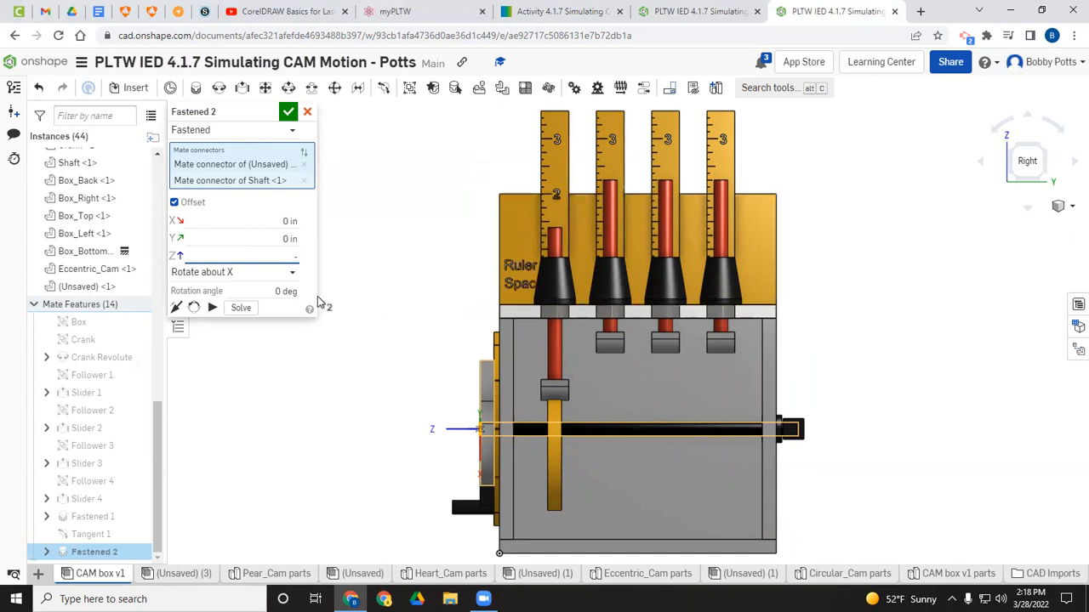
pyautogui.write('-2.22')
pyautogui.press('Return')
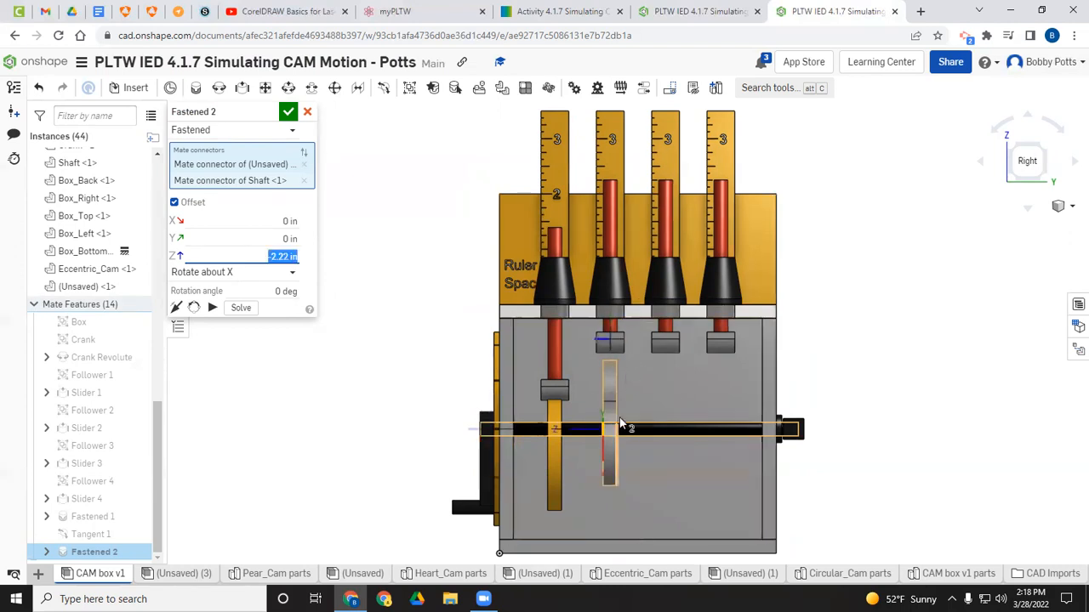
pyautogui.click(288, 112)
# Step: Add a Tangent mate between the second follower's roller edge and the heart cam's face
pyautogui.press('Right')
pyautogui.press('Right')
pyautogui.press('Right')
pyautogui.press('Right')
pyautogui.press('Right')
pyautogui.press('Right')
pyautogui.press('Right')
pyautogui.press('Right')
pyautogui.press('Left')
pyautogui.press('Left')
pyautogui.press('Left')
pyautogui.press('Left')
pyautogui.press('Left')
pyautogui.press('Left')
pyautogui.press('Left')
pyautogui.press('Left')
pyautogui.press('Left')
pyautogui.press('Left')
pyautogui.press('Left')
pyautogui.press('Left')
pyautogui.press('Left')
pyautogui.press('Left')
pyautogui.press('Left')
pyautogui.press('Left')
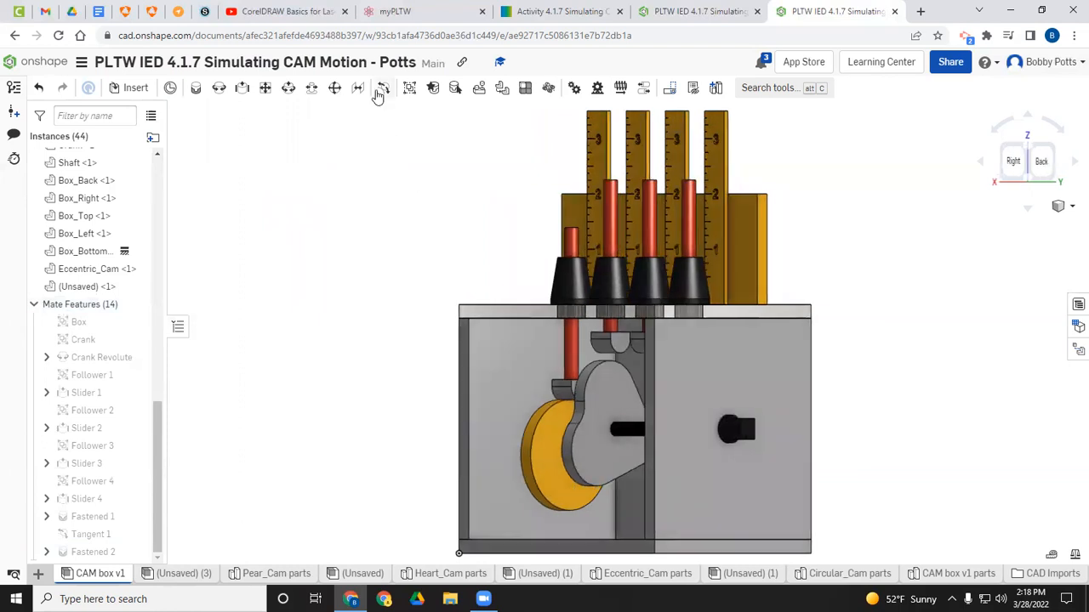
pyautogui.click(382, 90)
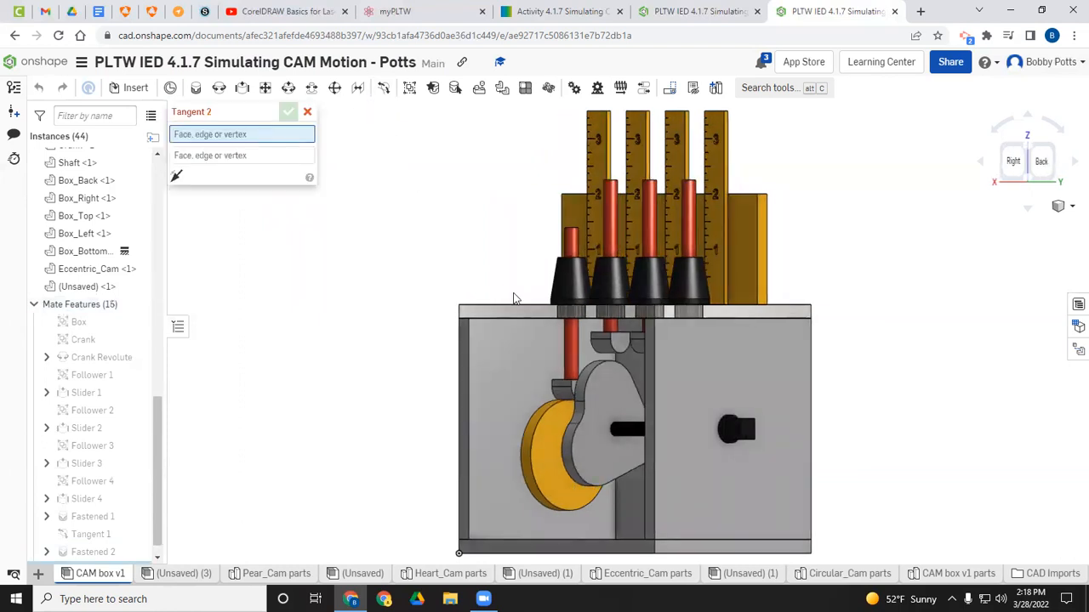
pyautogui.click(616, 355)
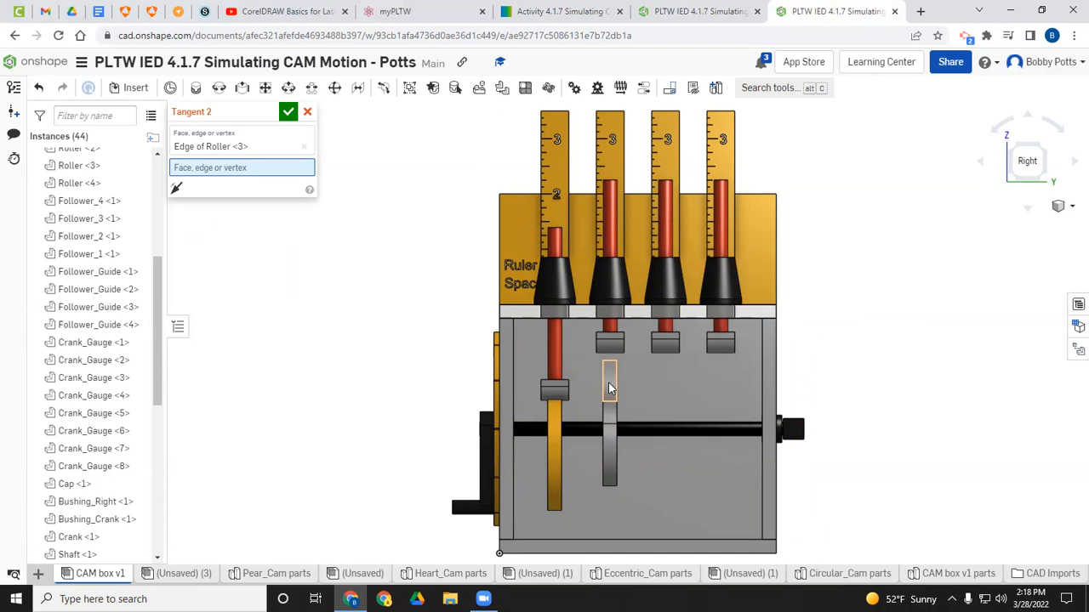
pyautogui.click(609, 389)
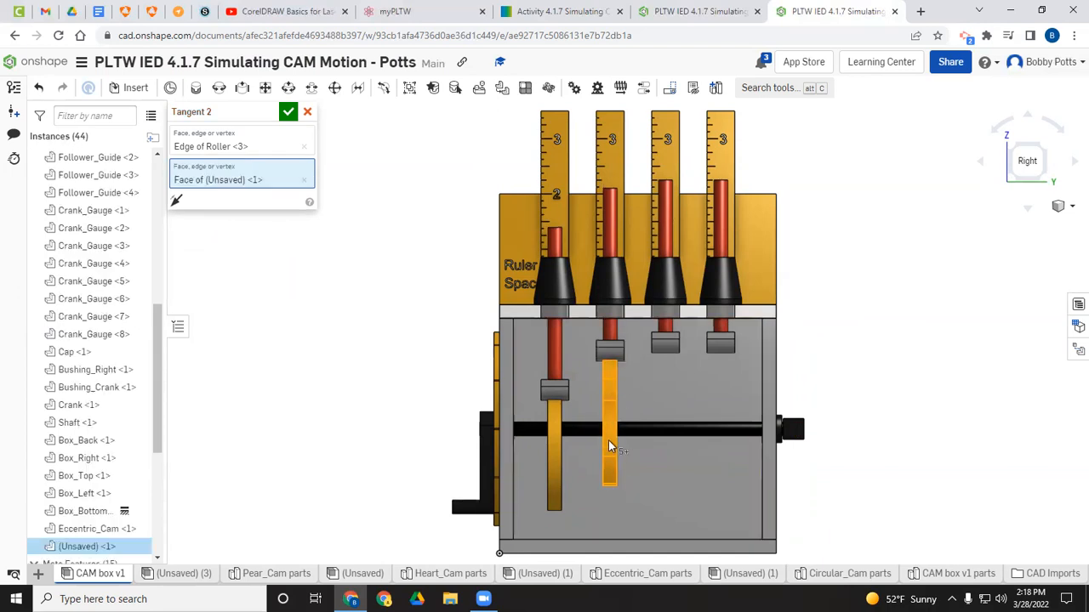
pyautogui.click(288, 113)
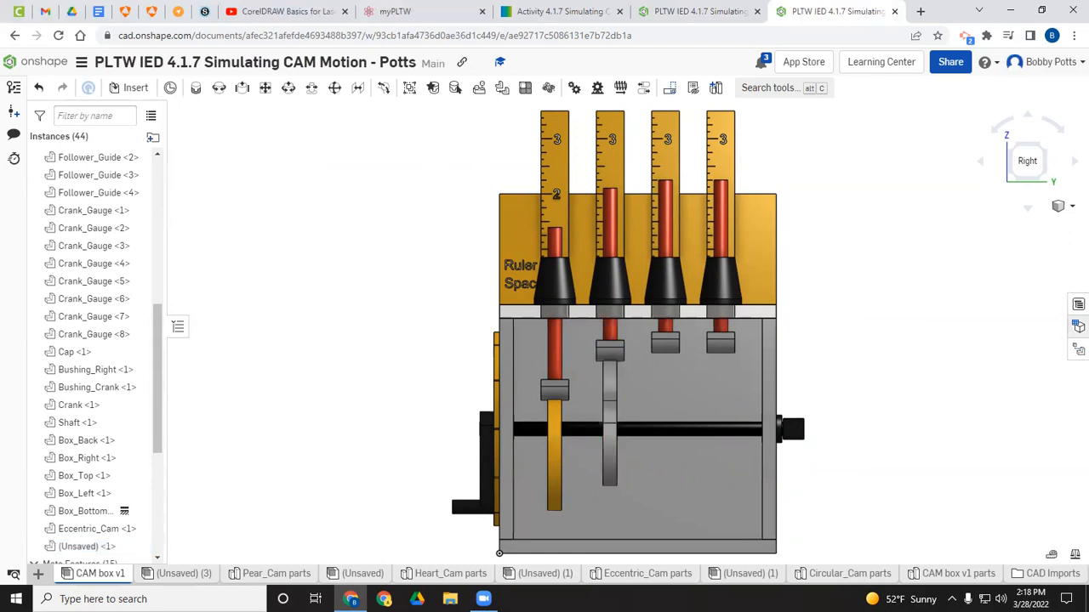
# Step: Turn the crank in an isometric view to check both cams driving their followers
pyautogui.click(1062, 212)
pyautogui.click(1037, 223)
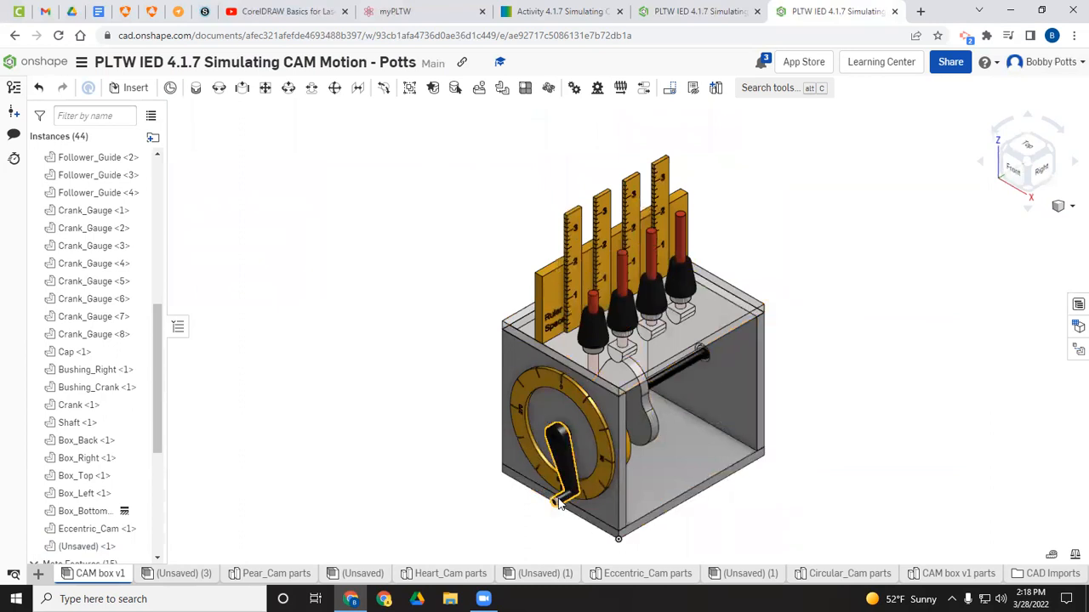
pyautogui.moveTo(579, 469); pyautogui.dragTo(526, 463)
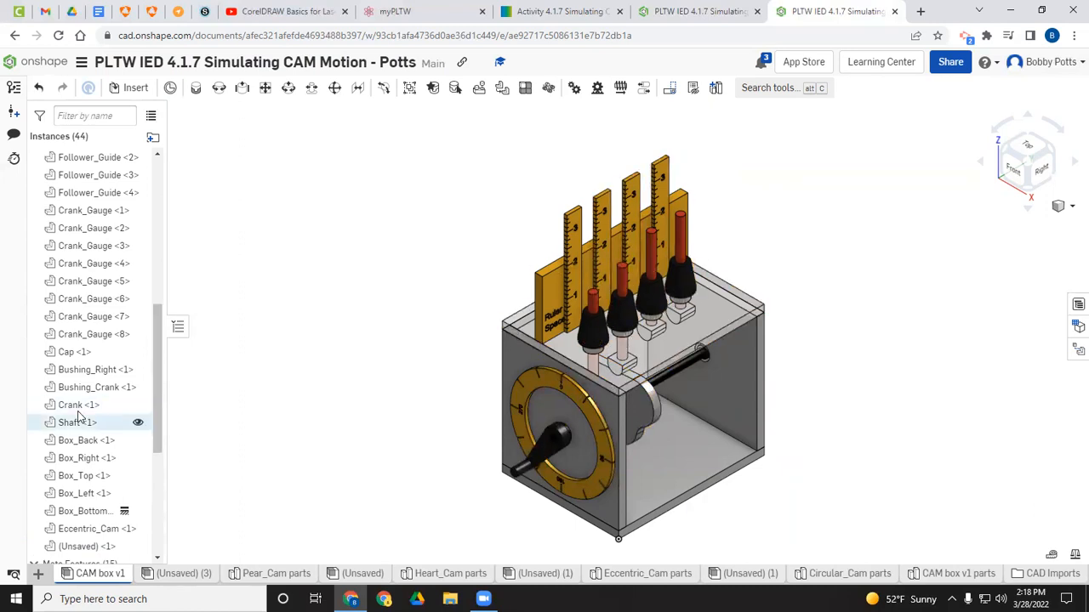
pyautogui.scroll(-3, 77, 408)
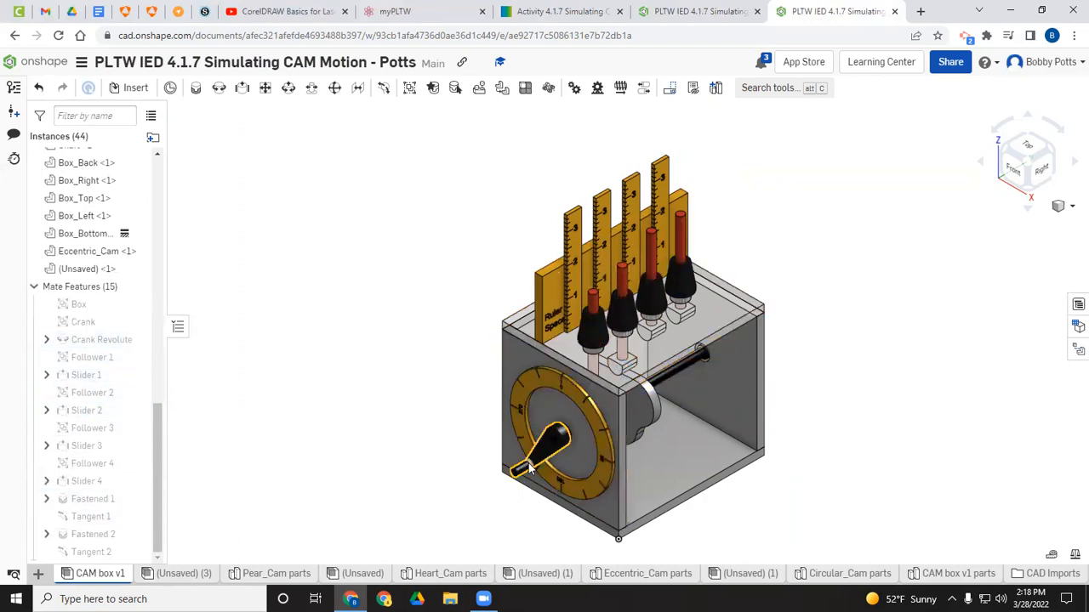
pyautogui.moveTo(534, 473); pyautogui.dragTo(510, 430)
pyautogui.moveTo(595, 473); pyautogui.dragTo(638, 463)
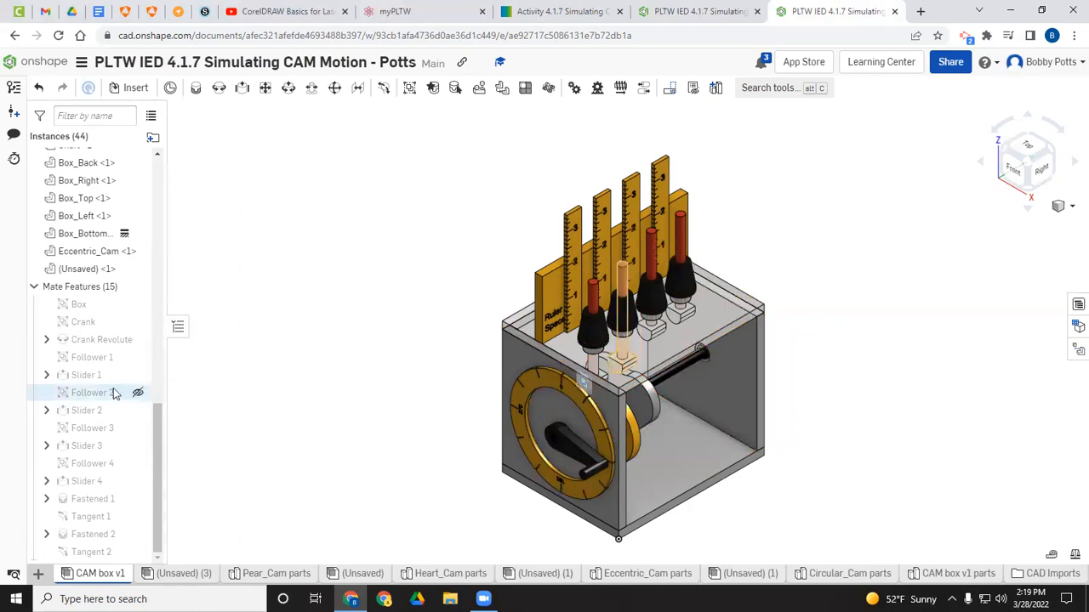
# Step: Open Animate for the Crank Revolute mate and set the playback type to Loop
pyautogui.rightClick(97, 341)
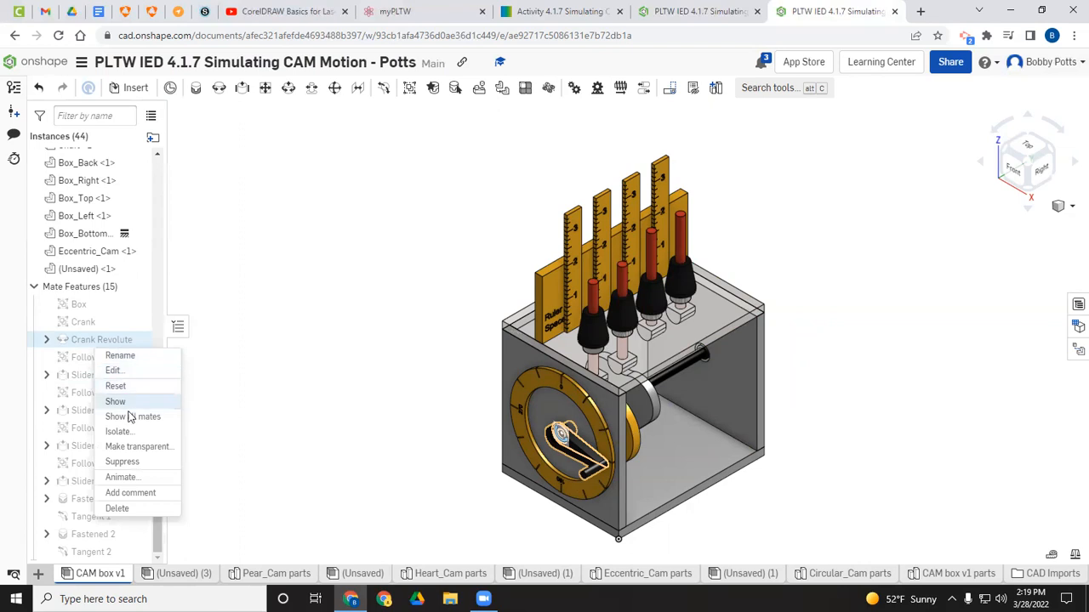
pyautogui.click(130, 481)
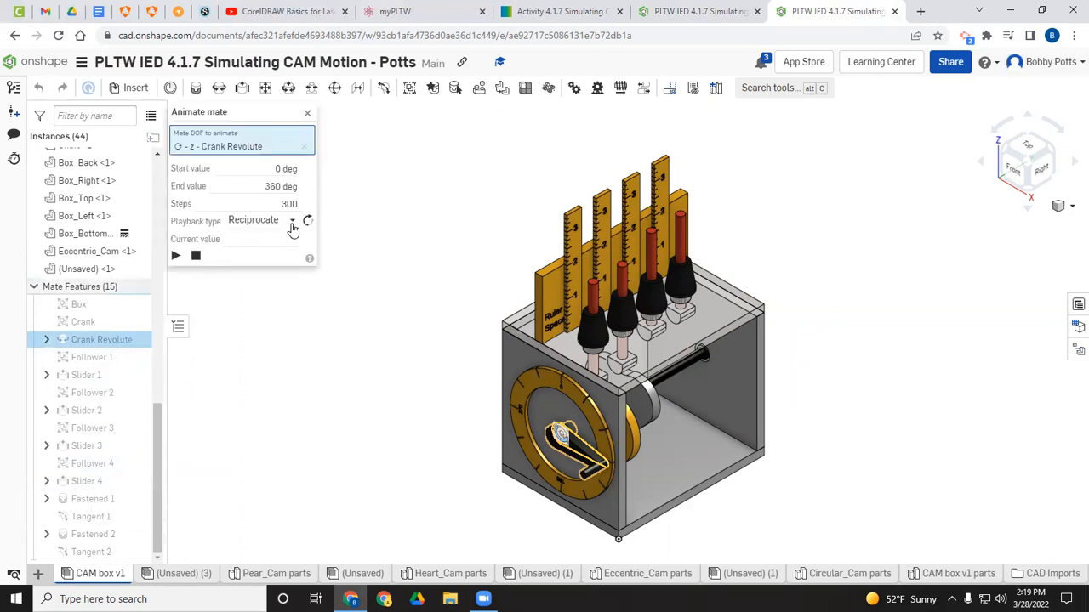
pyautogui.click(291, 221)
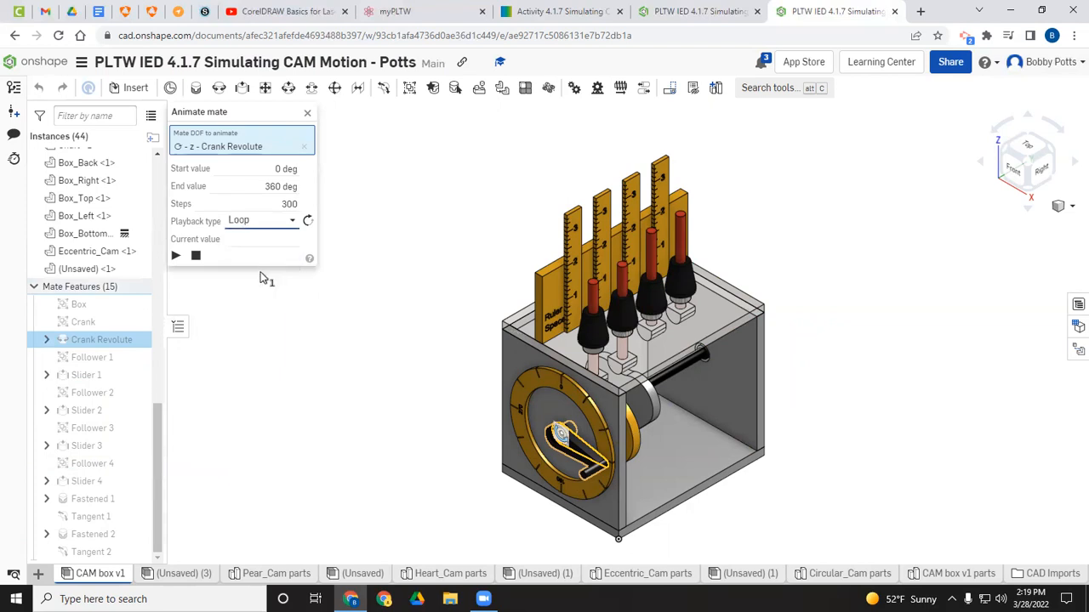
# Step: Play the Crank Revolute animation, set its steps to 150, and play it again
pyautogui.click(175, 256)
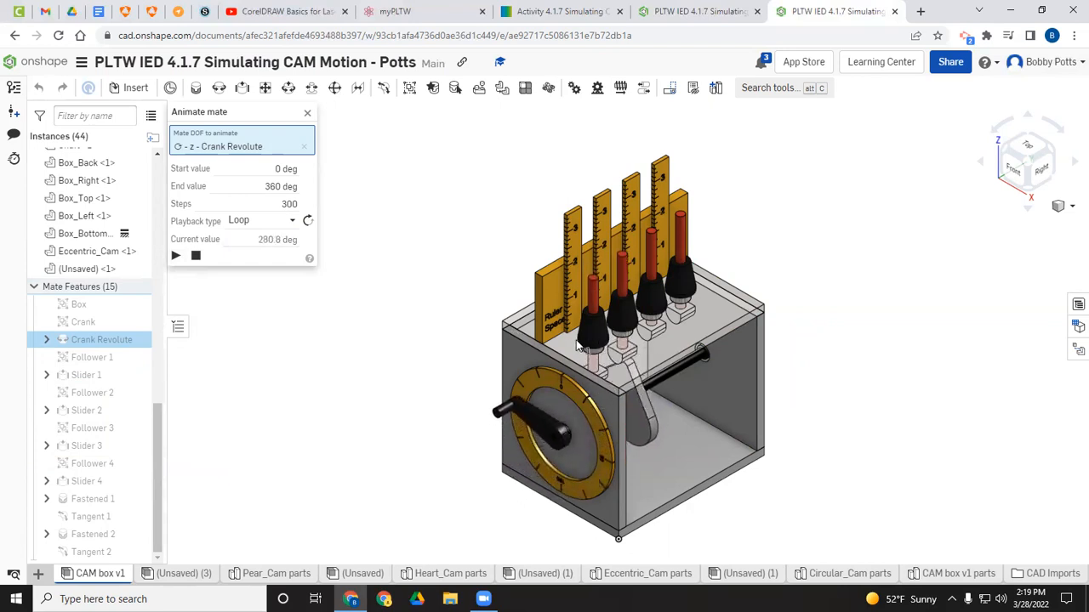
pyautogui.click(289, 204)
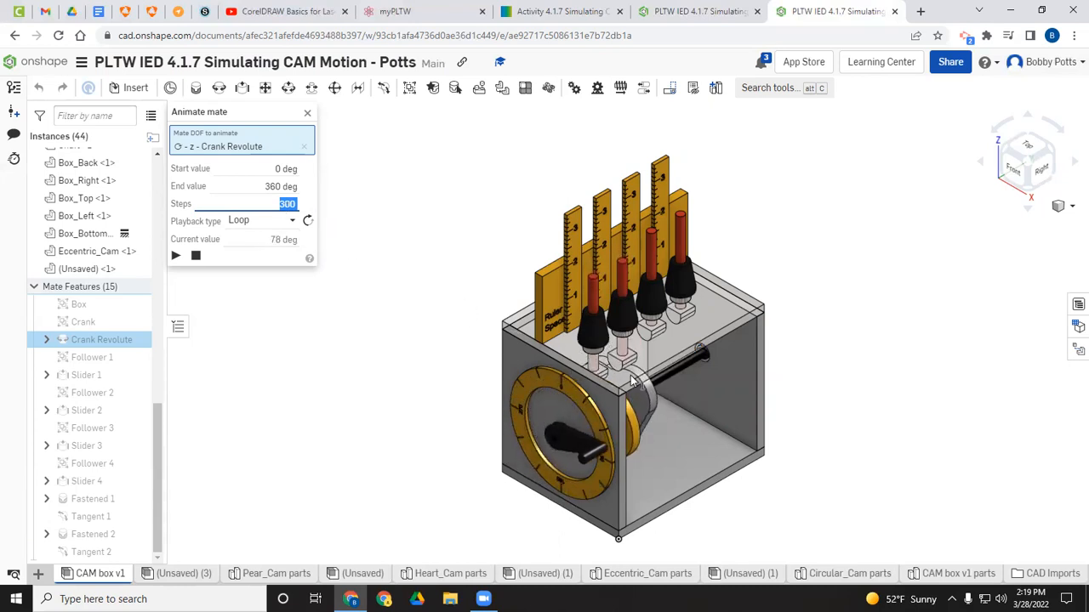
pyautogui.write('150')
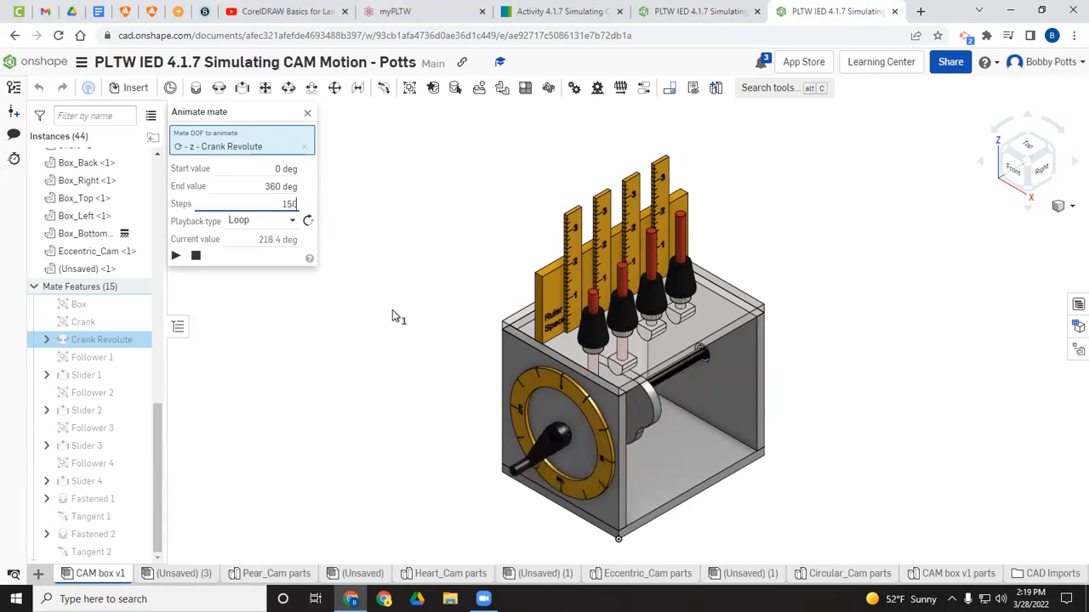
pyautogui.press('Return')
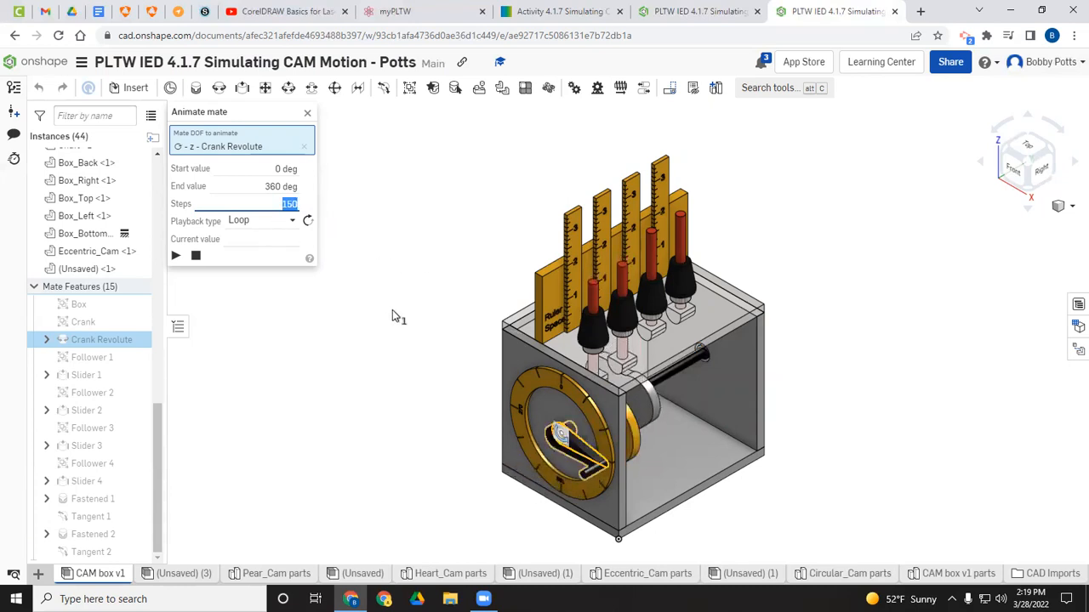
pyautogui.click(176, 256)
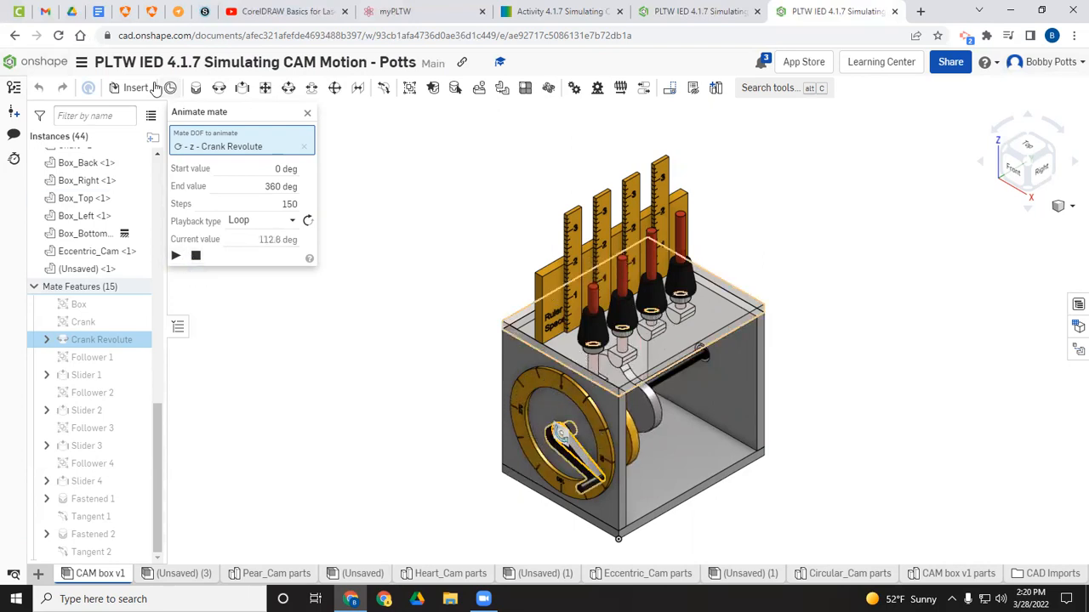
# Step: Create a new document named Ellipse Cam
pyautogui.click(44, 62)
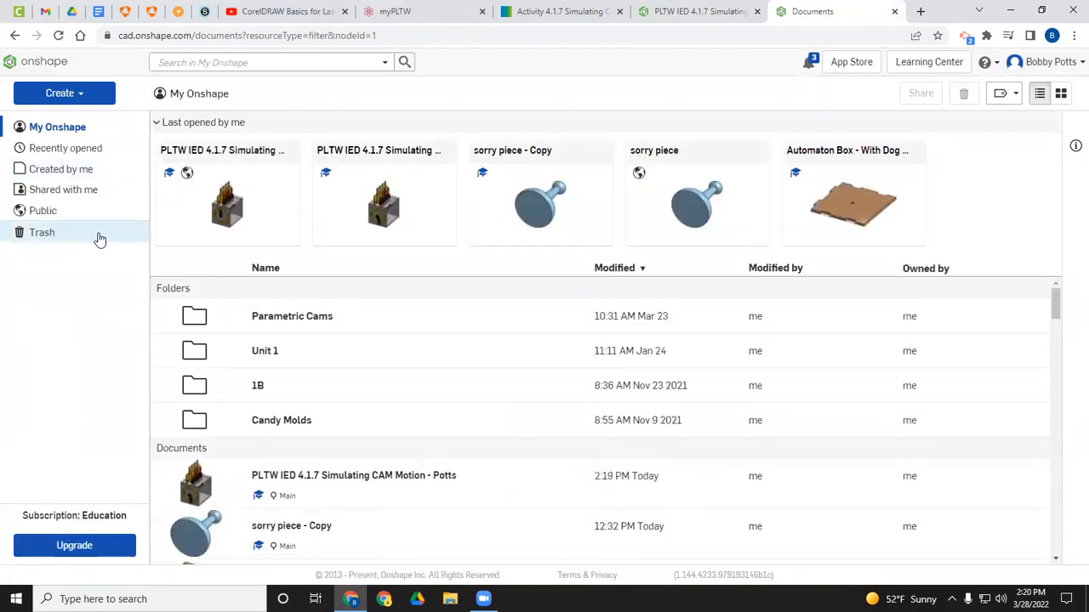
pyautogui.click(67, 93)
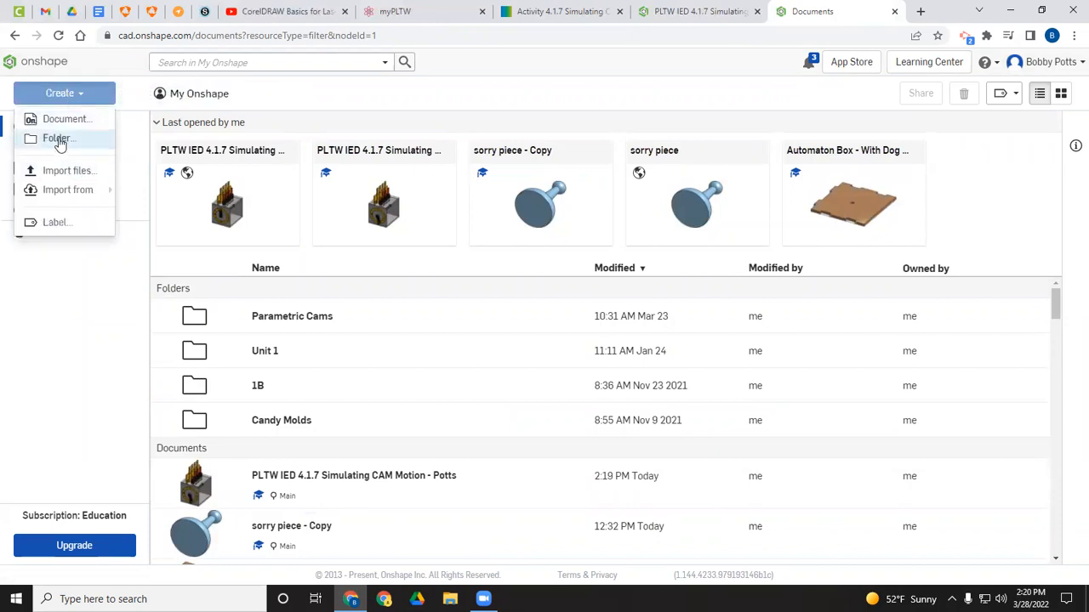
pyautogui.click(68, 124)
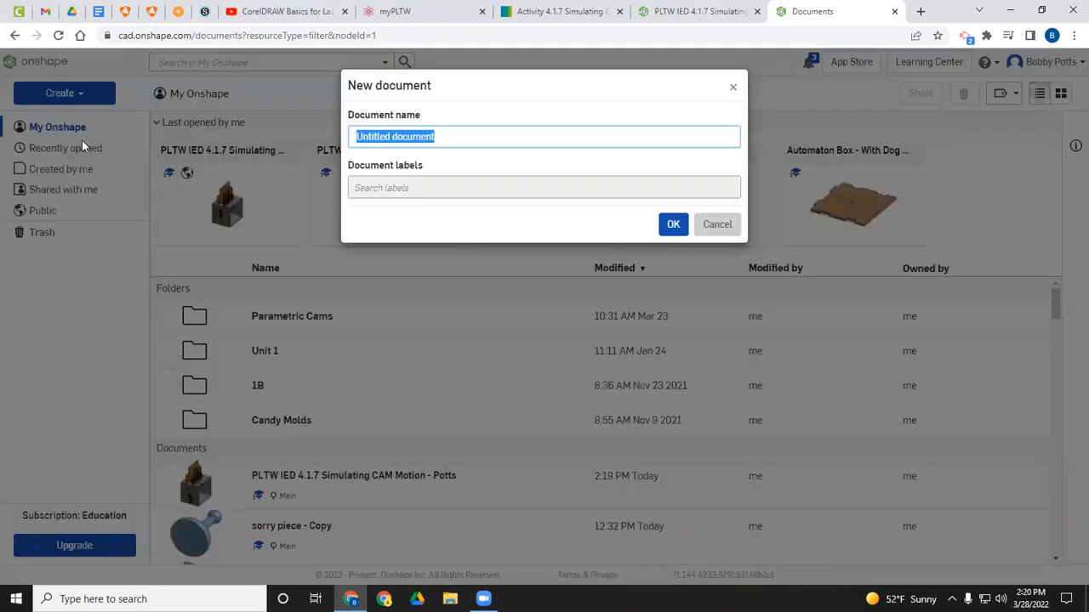
pyautogui.write('Ellipse Cam')
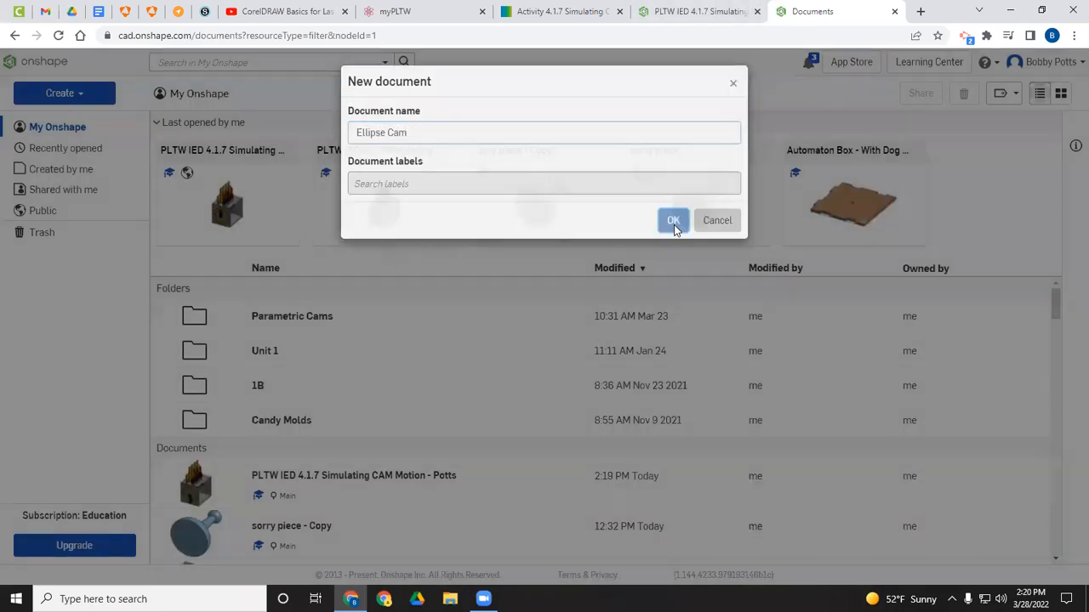
pyautogui.click(672, 224)
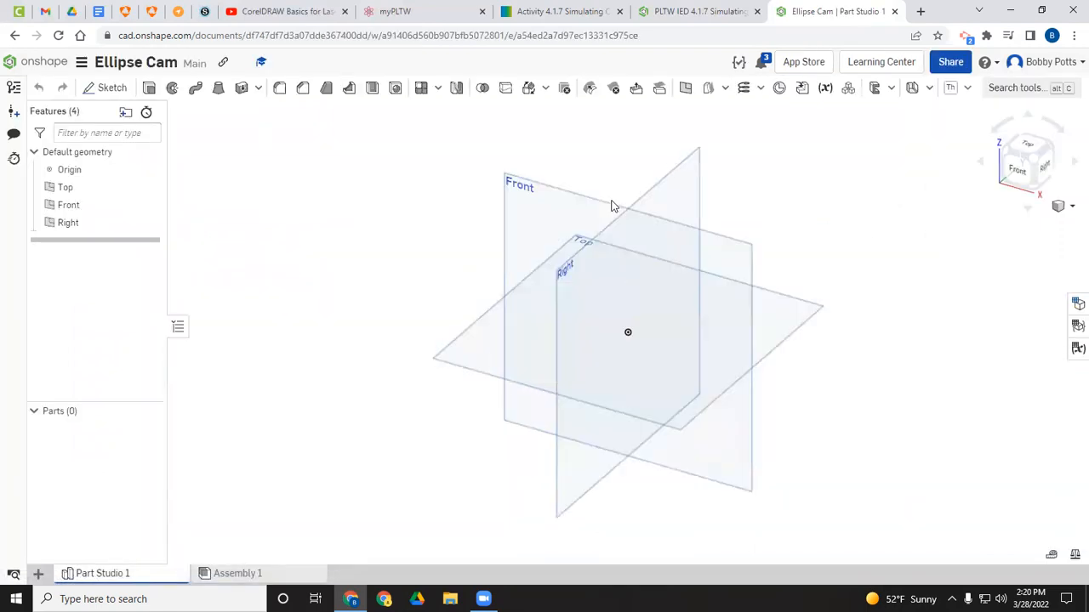
# Step: Add a length configuration input named NomDia with a default of 2 in
pyautogui.click(106, 89)
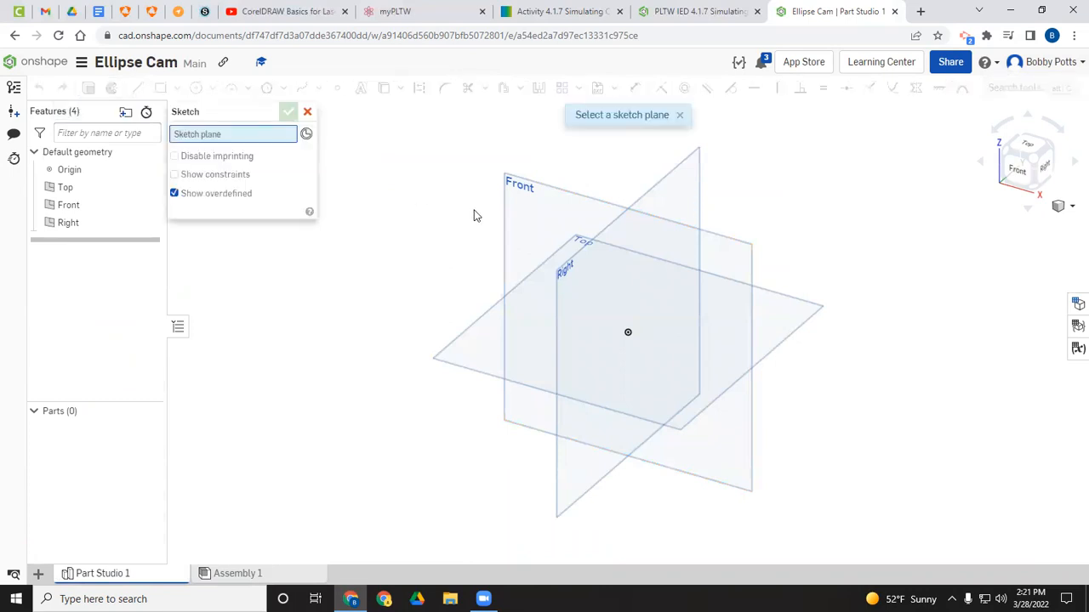
pyautogui.click(307, 112)
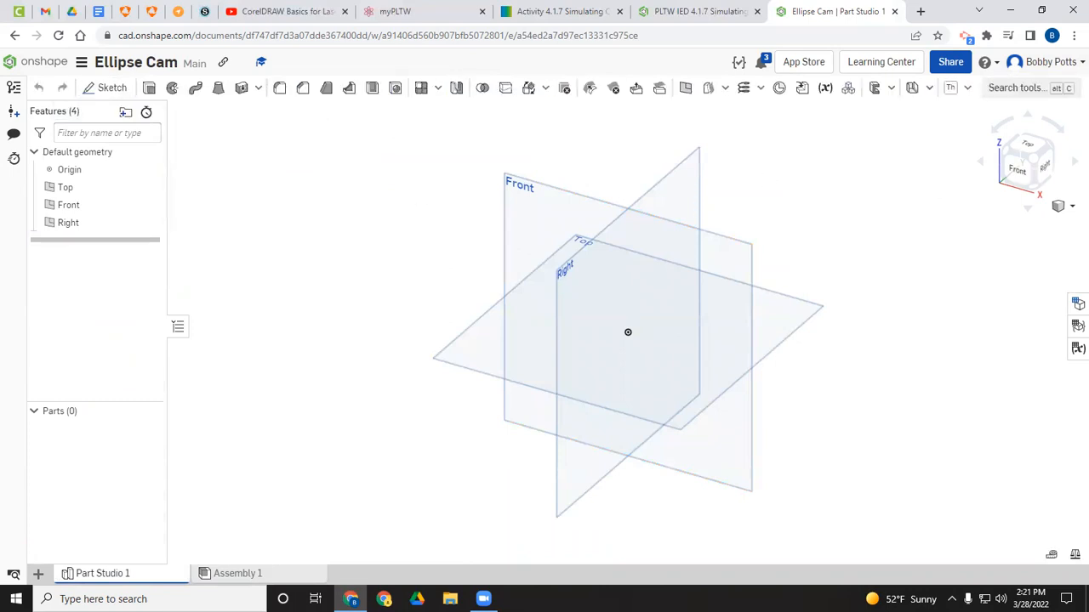
pyautogui.click(1077, 305)
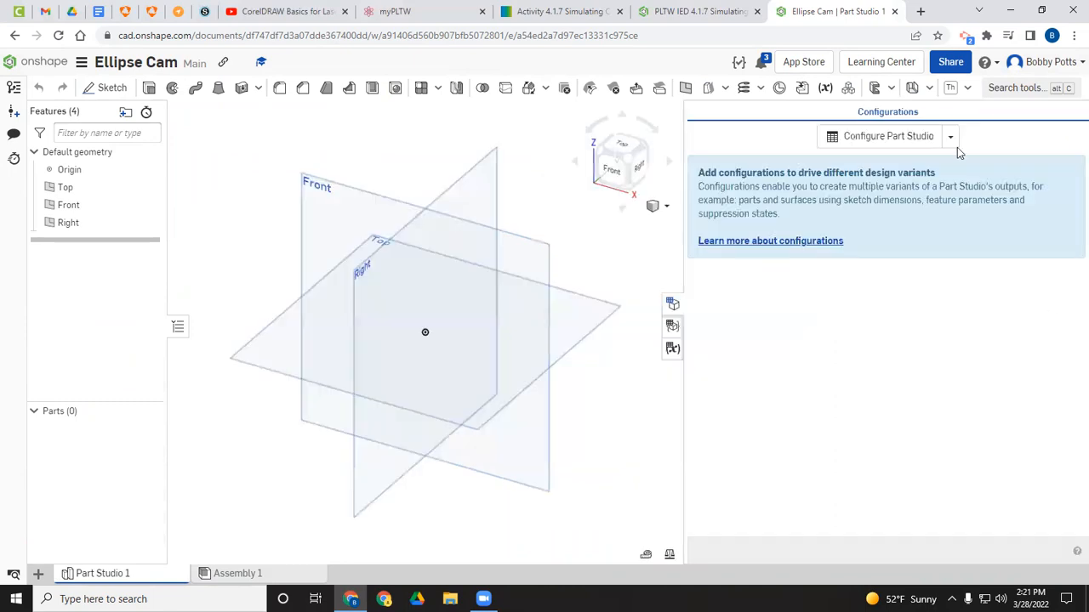
pyautogui.click(952, 139)
pyautogui.click(844, 198)
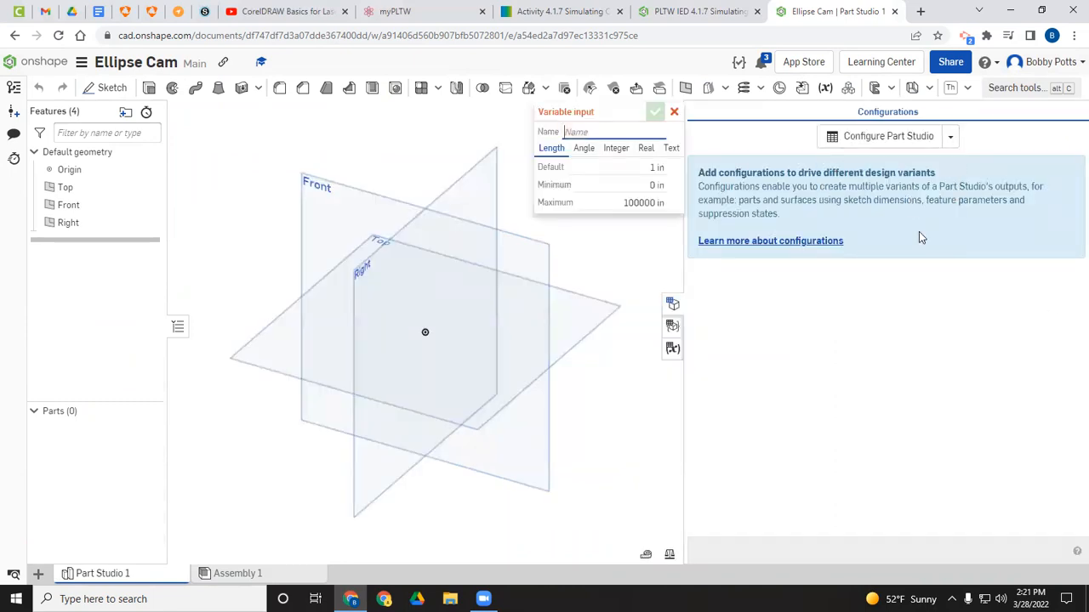
pyautogui.write('NomDia')
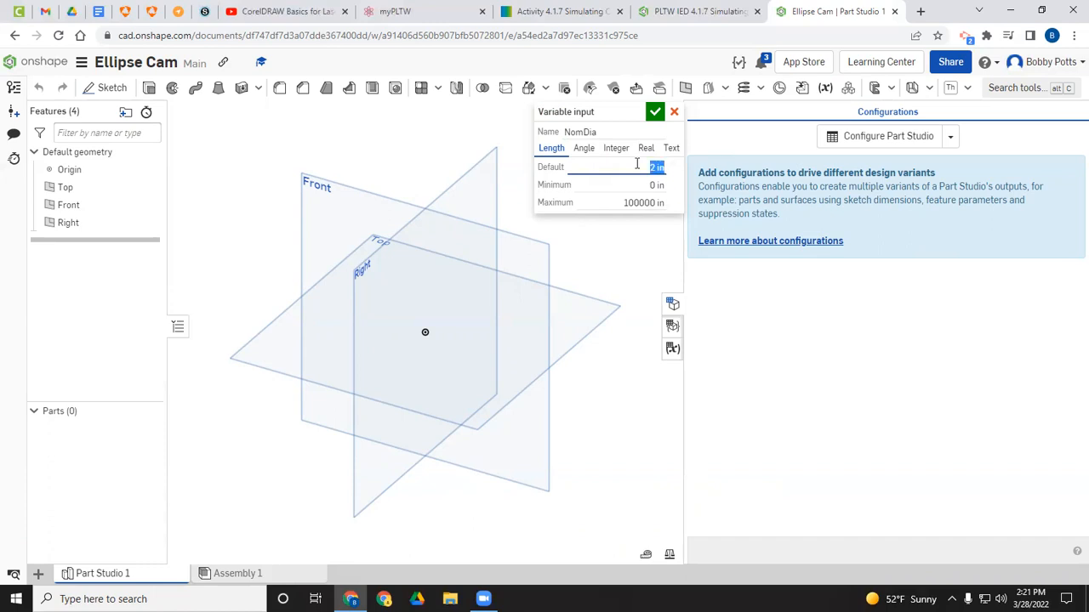
pyautogui.click(655, 113)
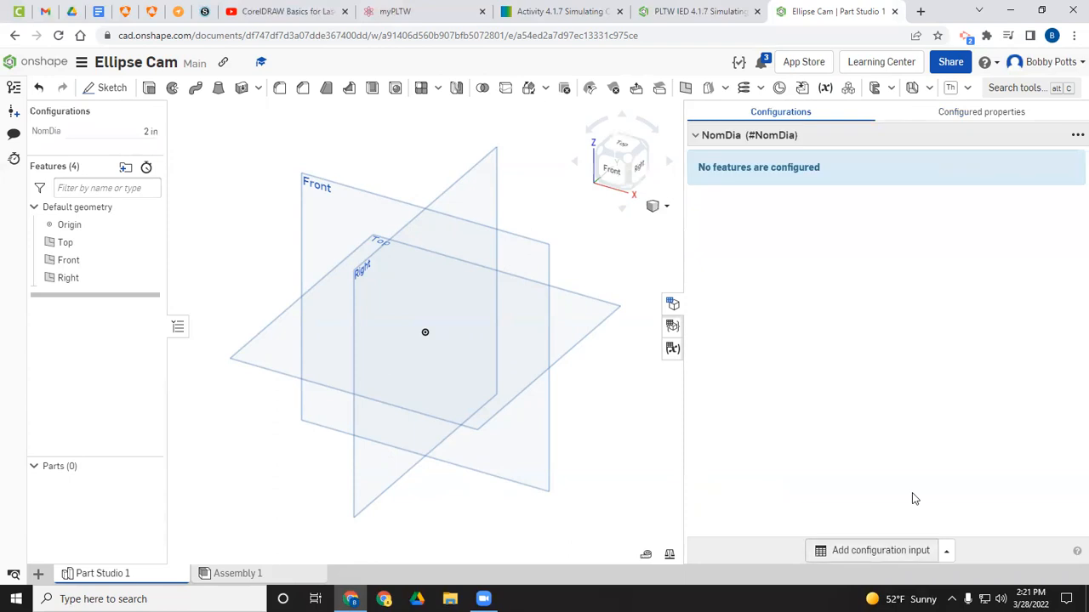
# Step: Add a second length configuration input named AxelDia with a default of 0.25 in
pyautogui.click(881, 550)
pyautogui.click(923, 525)
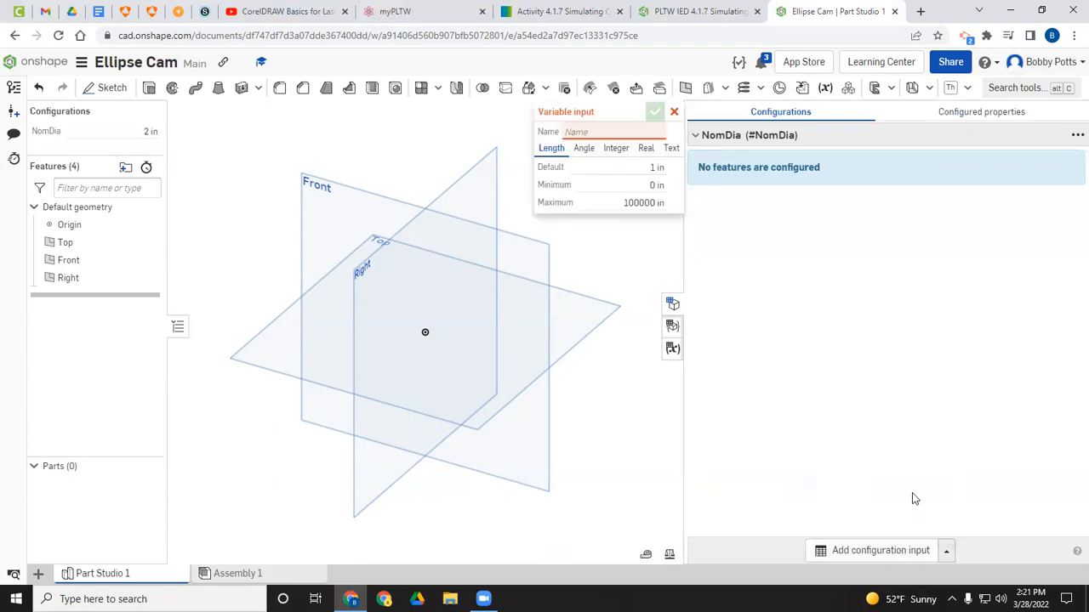
pyautogui.write('AxelDia')
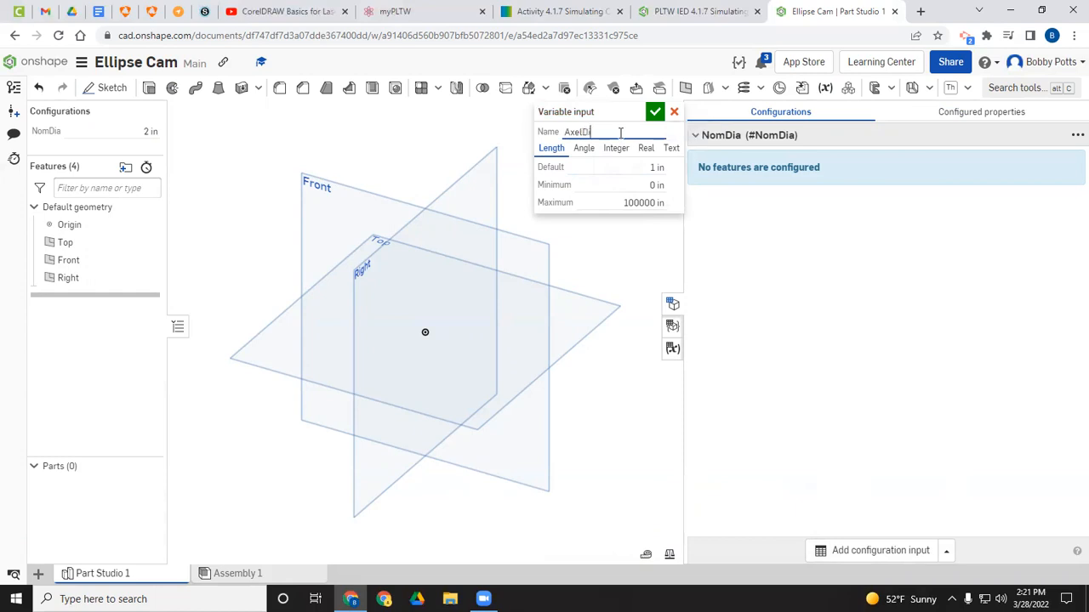
pyautogui.click(644, 167)
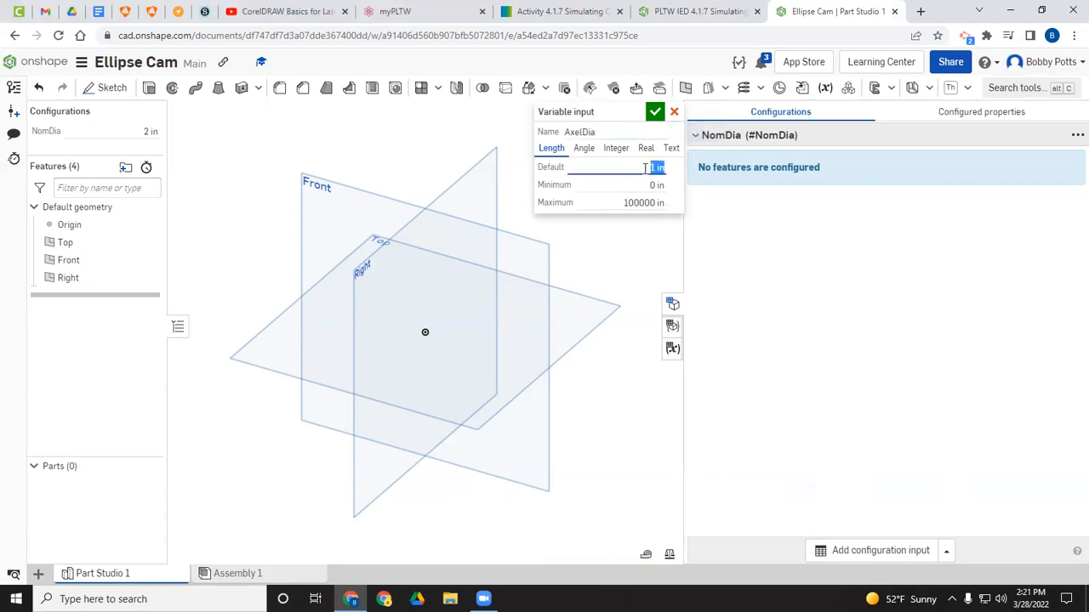
pyautogui.click(656, 113)
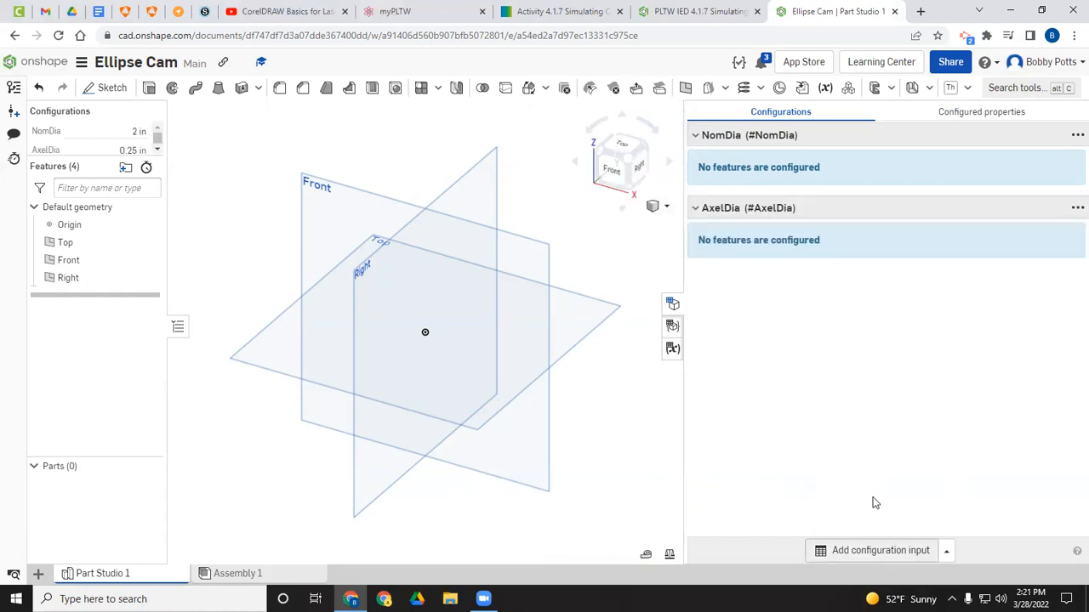
# Step: Try to add a third length configuration input named Thk
pyautogui.click(946, 551)
pyautogui.click(891, 526)
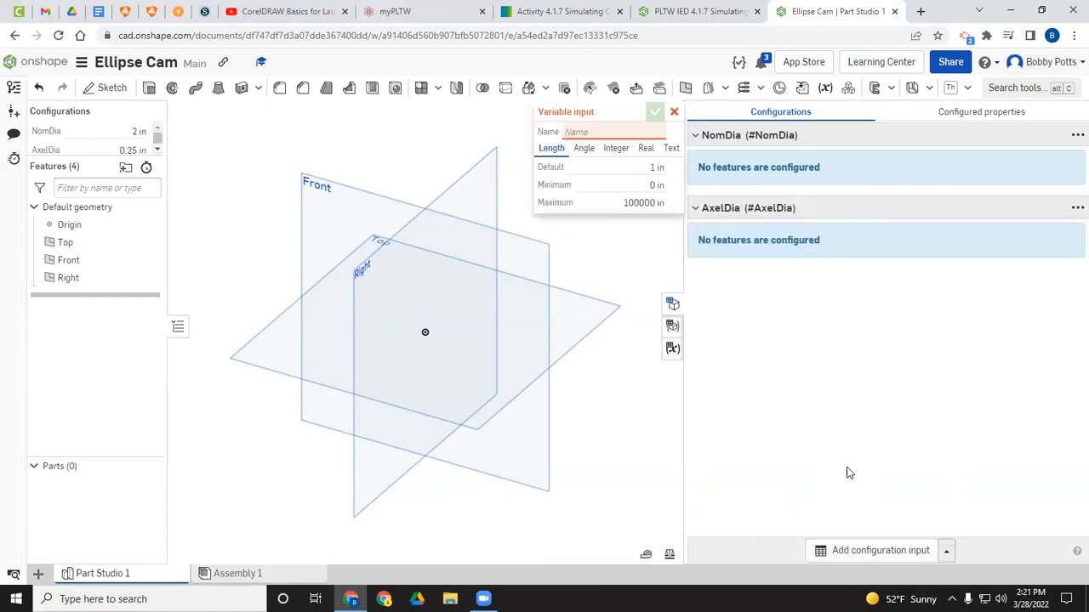
pyautogui.write('Thk')
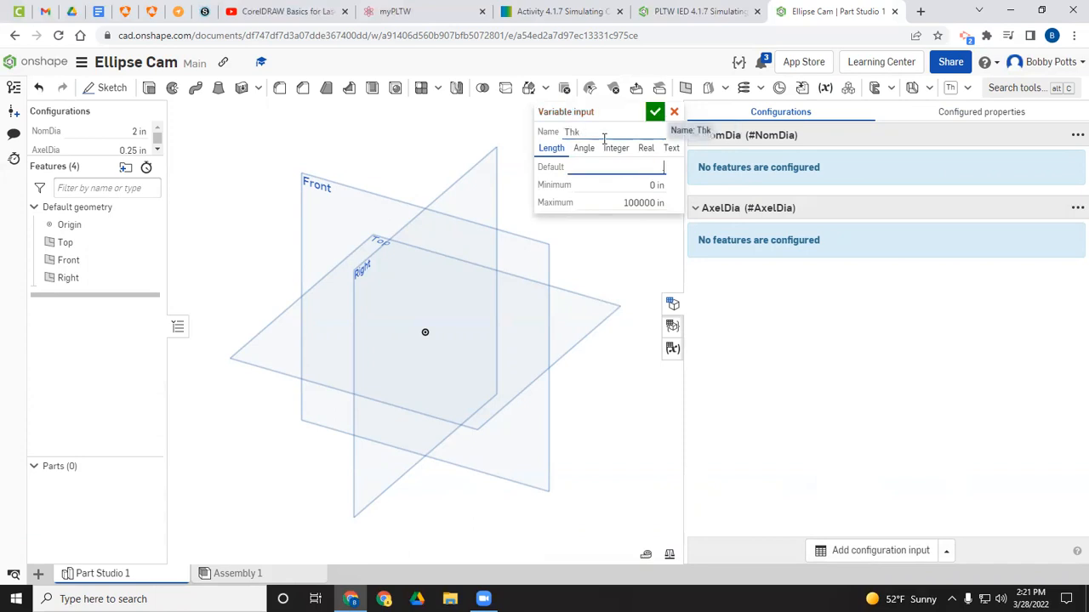
pyautogui.click(654, 111)
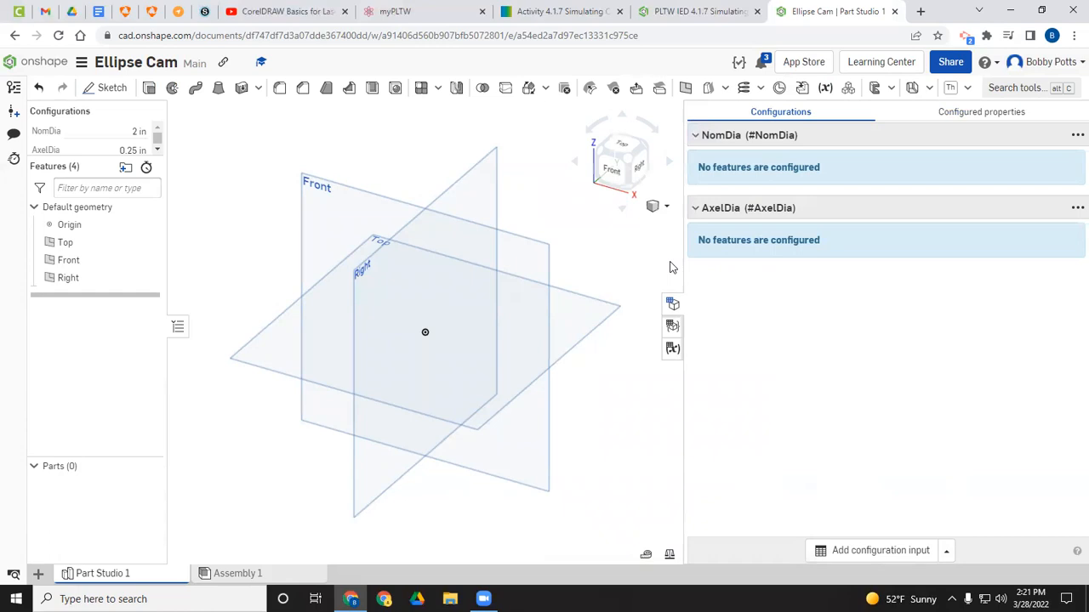
# Step: Start a sketch on the Front plane and draw an ellipse centred at the origin, about 2.67 in wide and 1.57 in tall
pyautogui.click(673, 305)
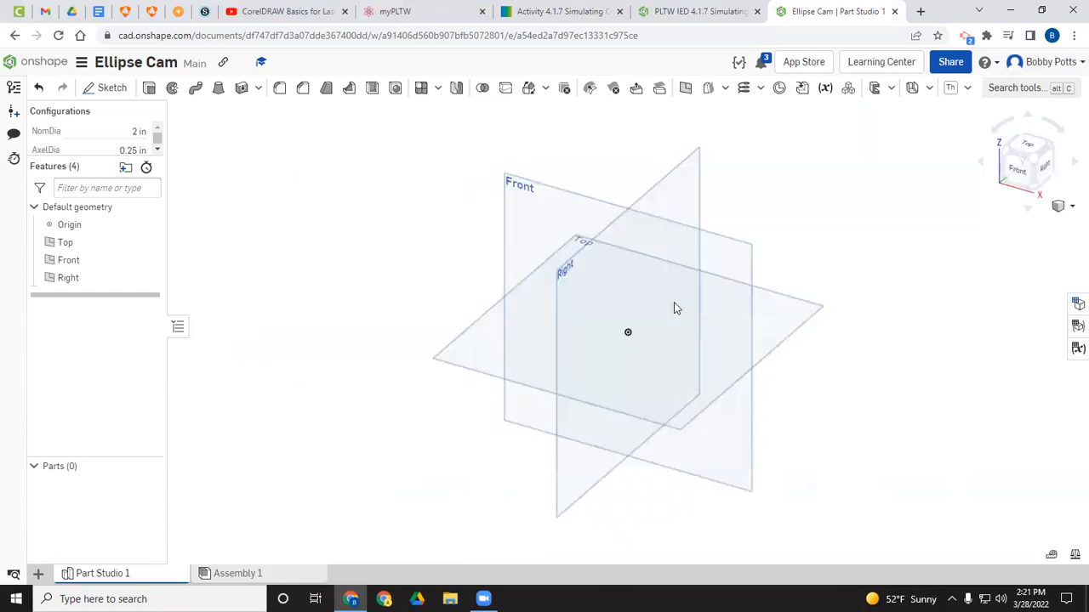
pyautogui.click(104, 88)
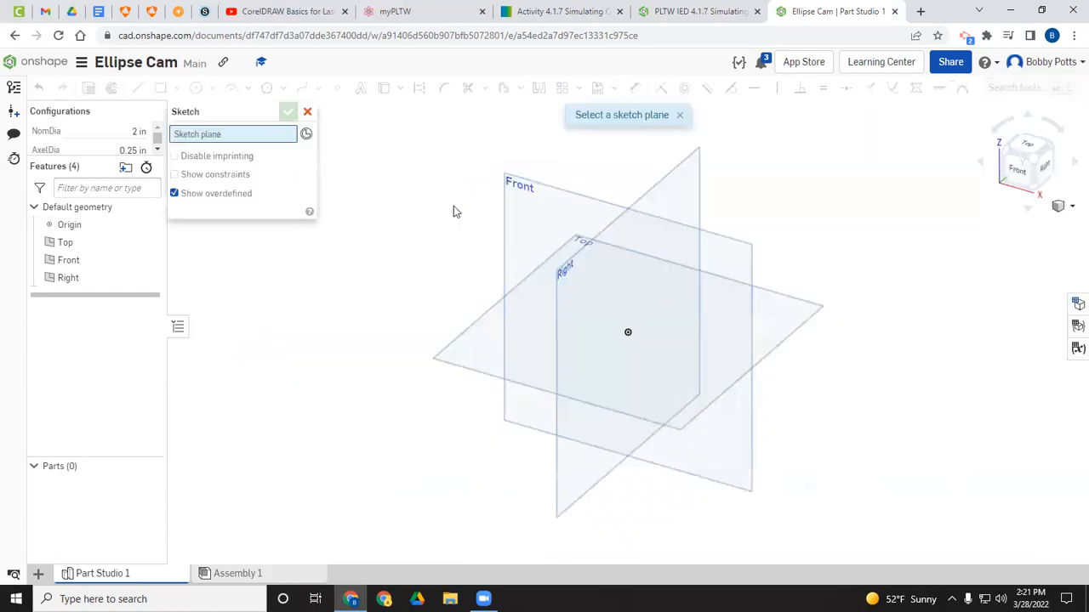
pyautogui.click(532, 237)
pyautogui.click(1015, 168)
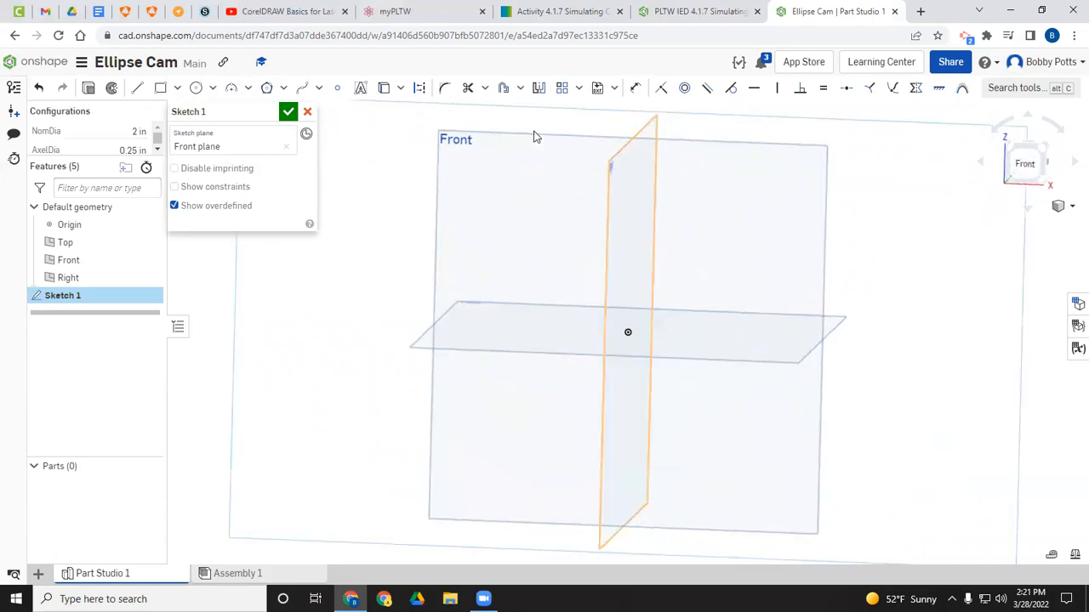
pyautogui.click(212, 90)
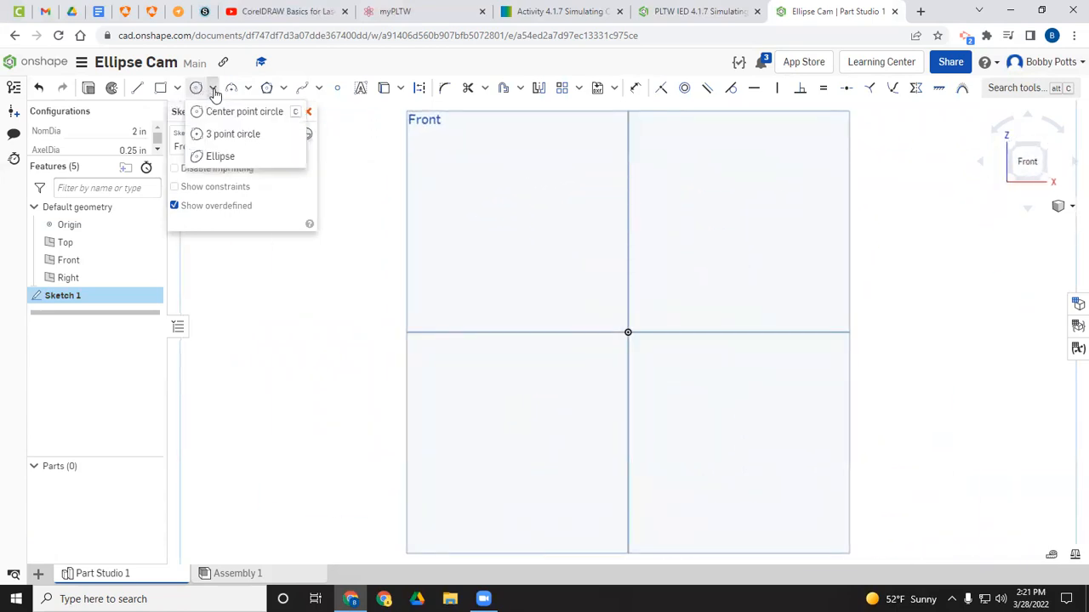
pyautogui.click(223, 156)
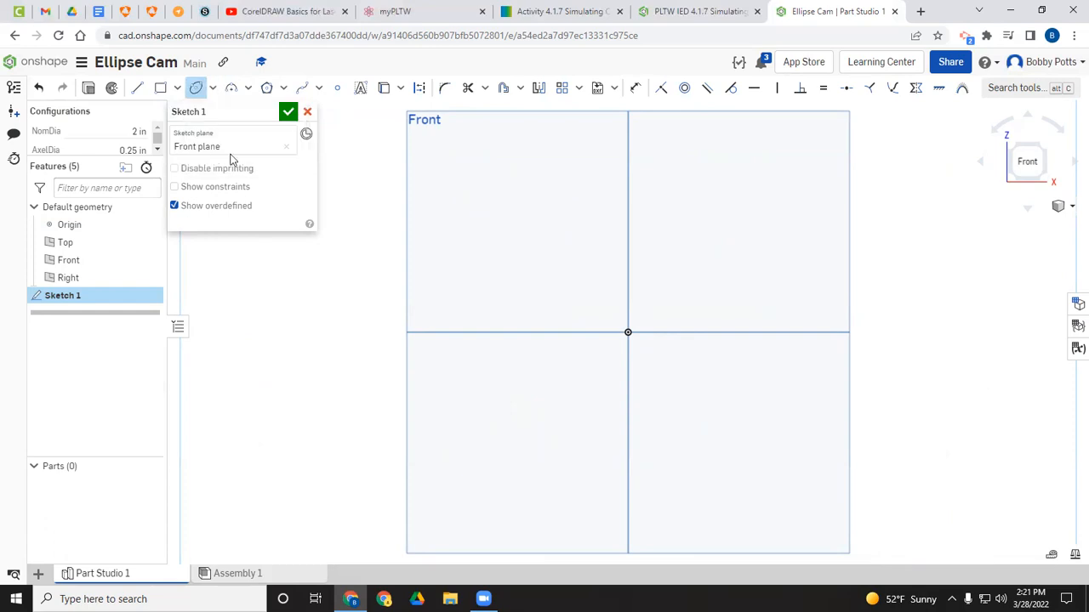
pyautogui.click(630, 332)
pyautogui.click(726, 333)
pyautogui.click(630, 273)
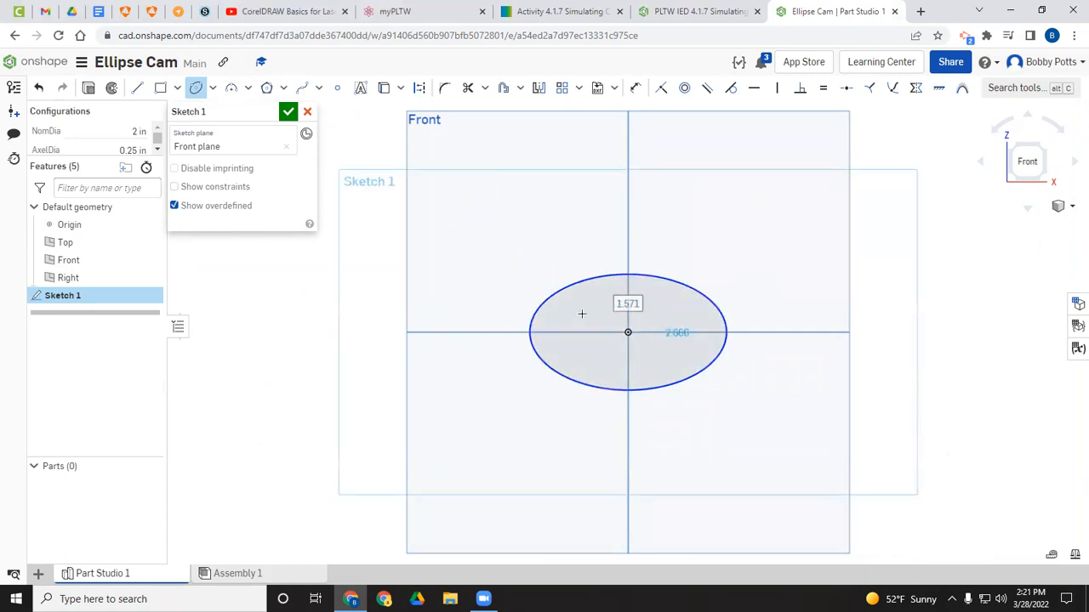
# Step: Dimension the ellipse's horizontal width and set it to the configuration variable #NomDia
pyautogui.click(640, 94)
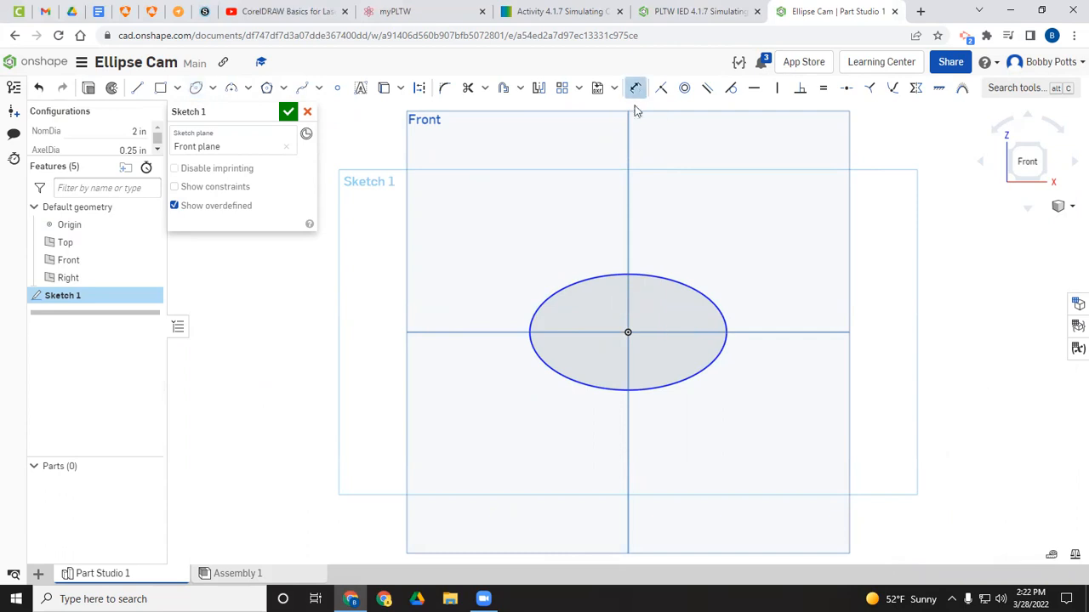
pyautogui.click(639, 275)
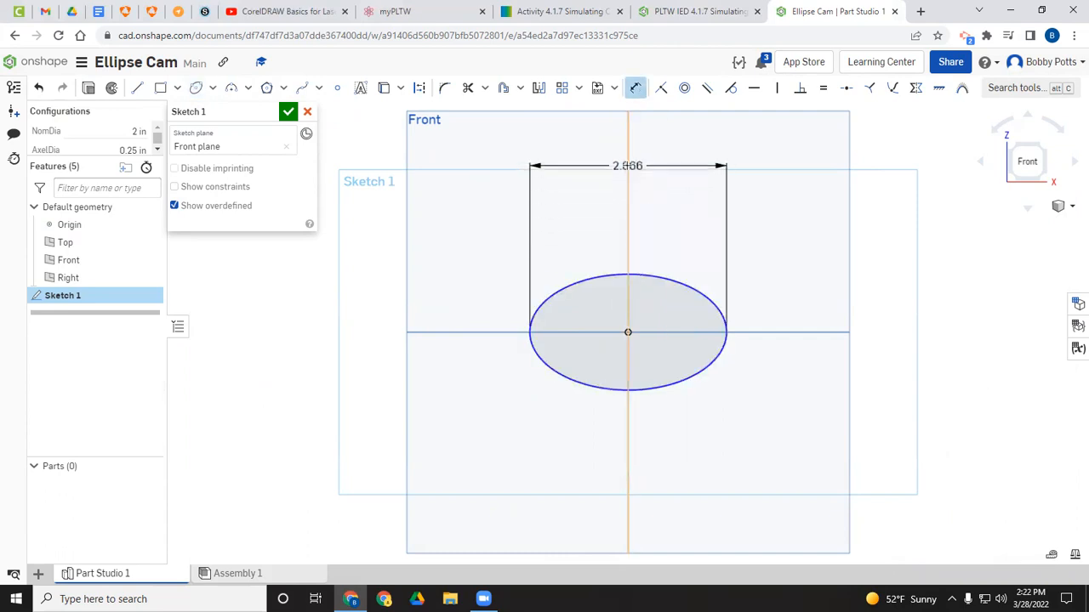
pyautogui.click(618, 207)
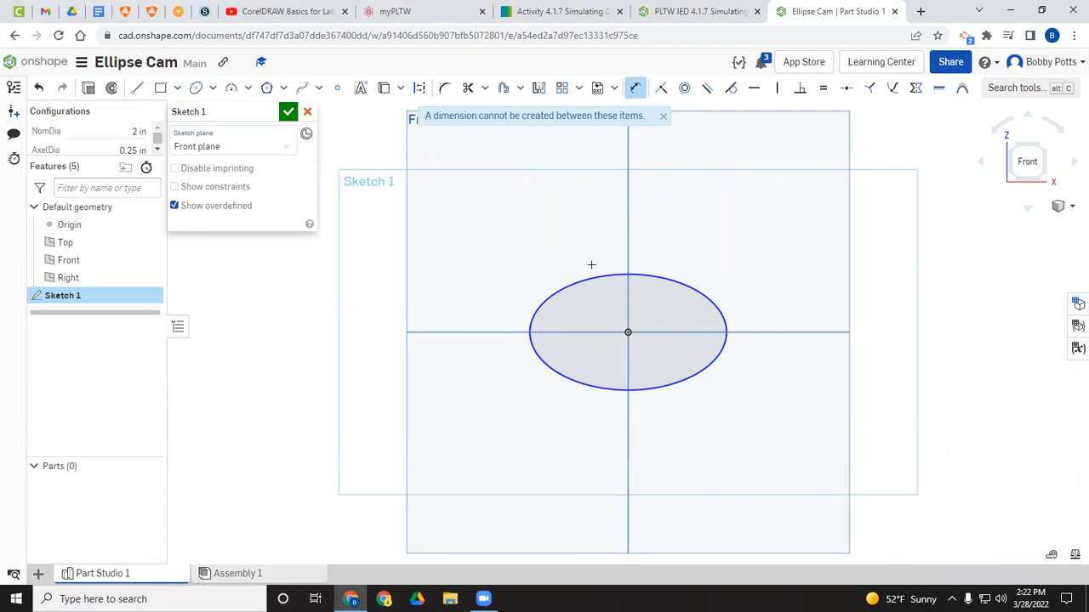
pyautogui.click(667, 279)
pyautogui.click(637, 94)
pyautogui.click(669, 279)
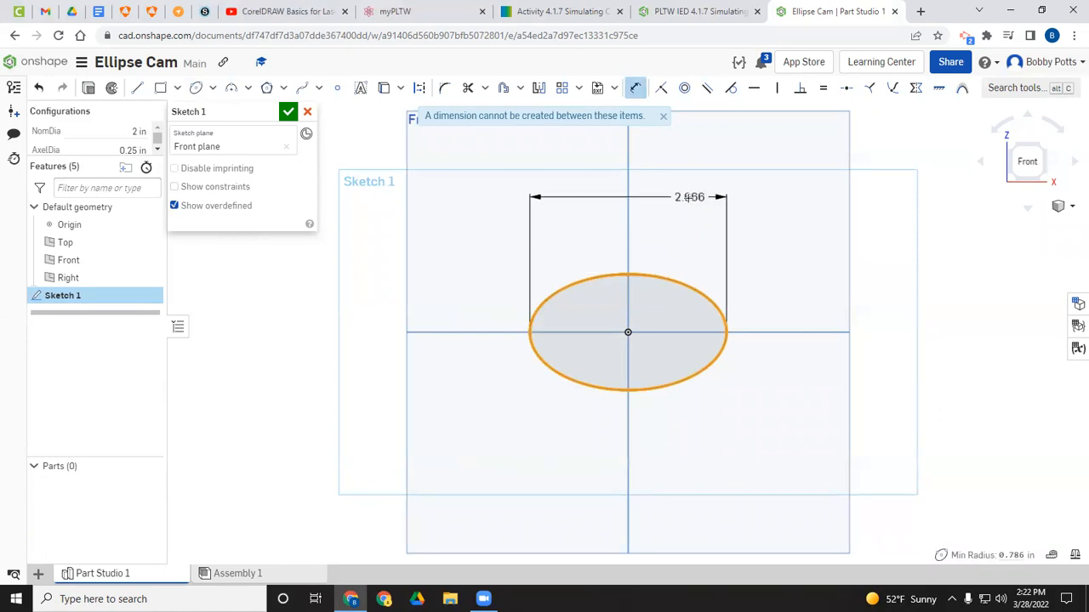
pyautogui.click(680, 218)
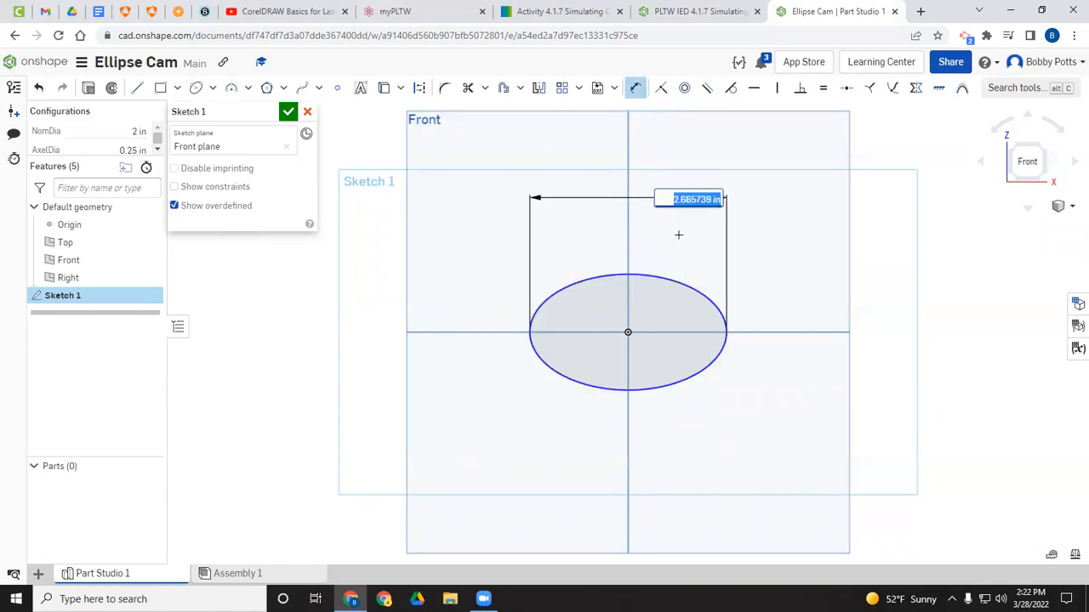
pyautogui.write('#No')
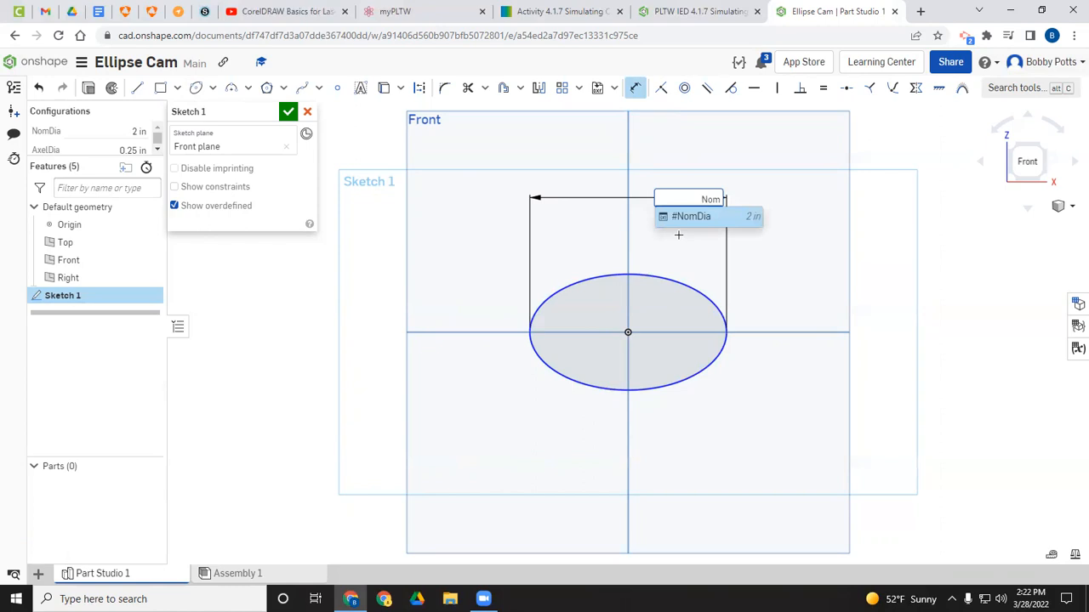
pyautogui.write('m')
pyautogui.press('Return')
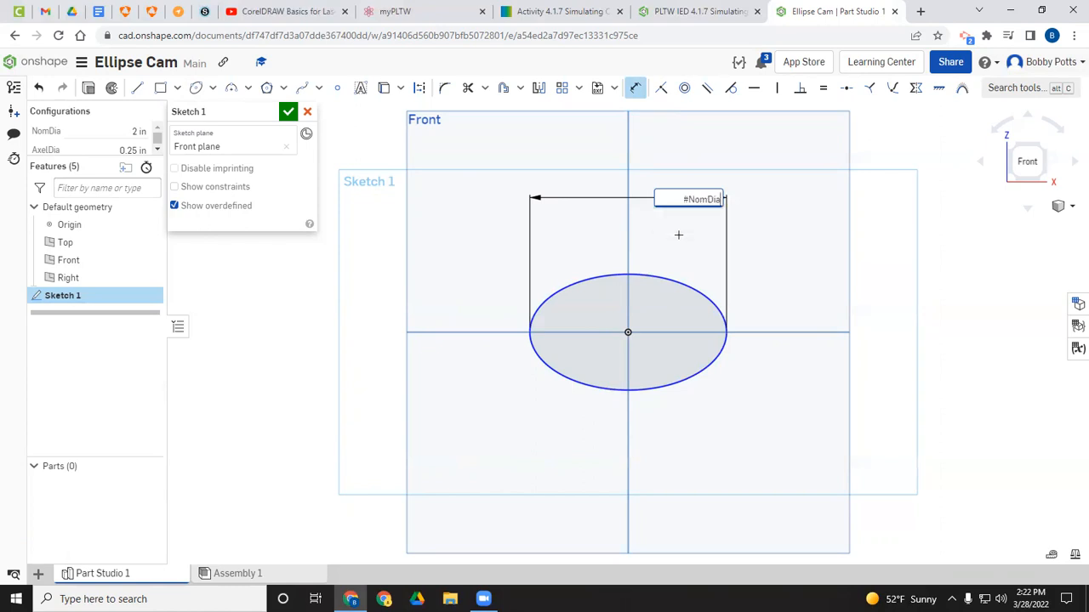
pyautogui.press('Return')
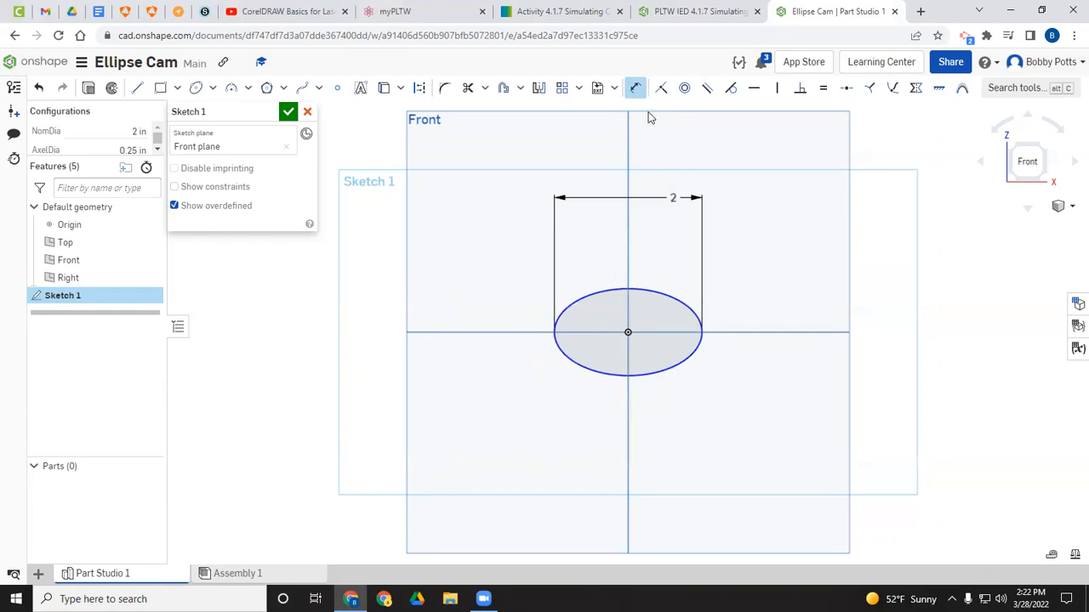
# Step: Dimension the ellipse's vertical height and set it to #NomDia/2
pyautogui.click(606, 291)
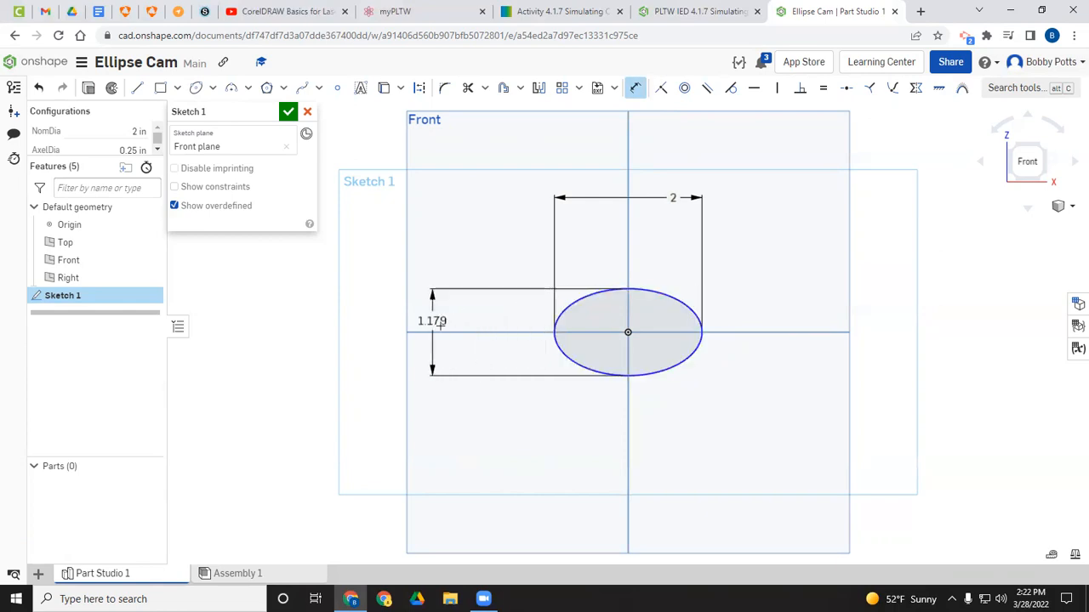
pyautogui.click(439, 324)
pyautogui.write('no')
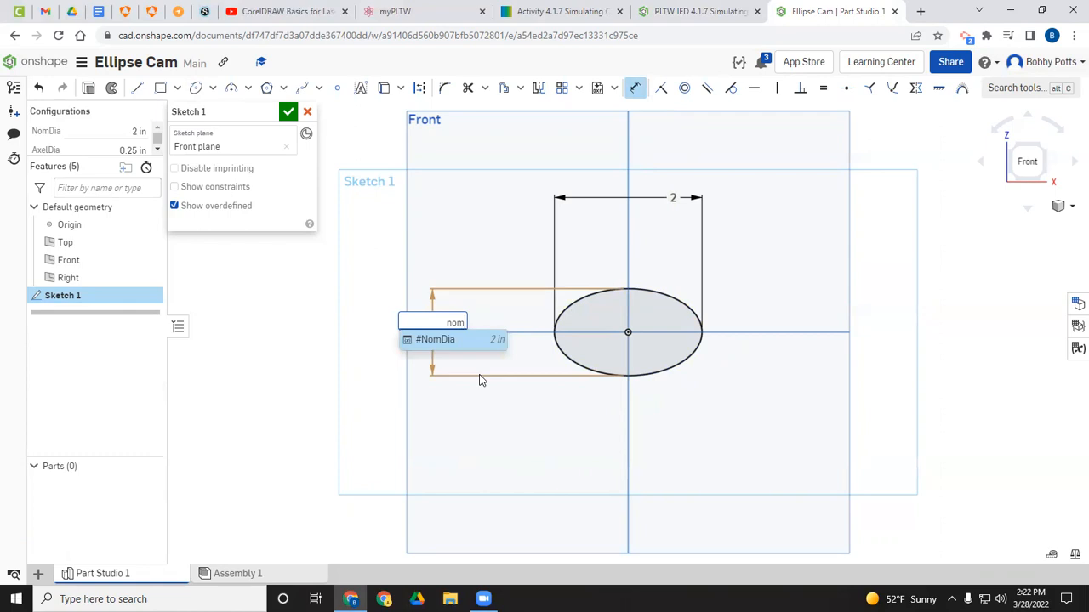
pyautogui.write('m')
pyautogui.press('Return')
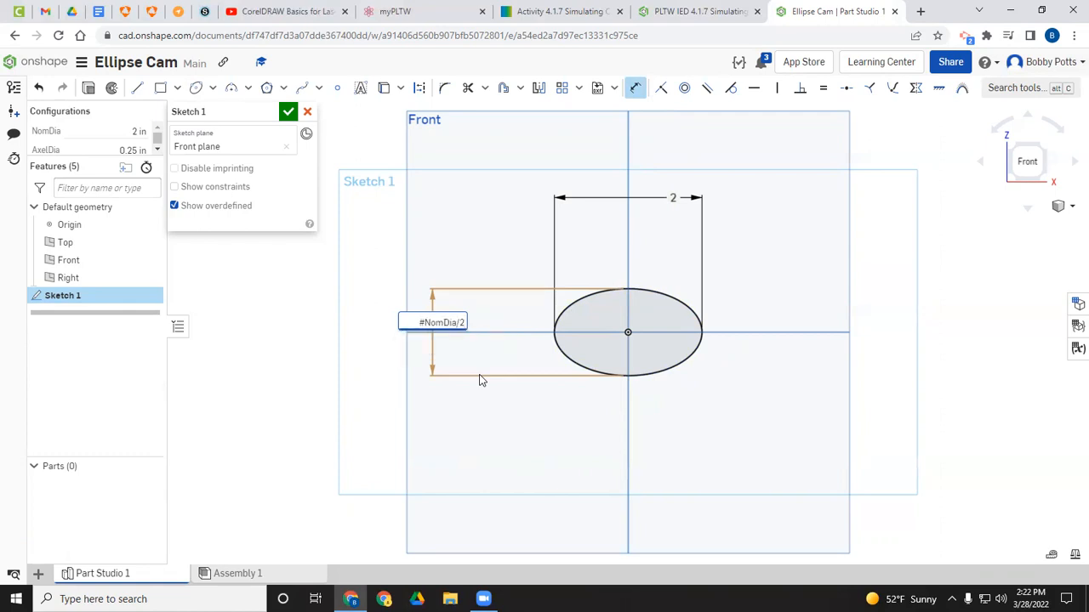
pyautogui.press('Return')
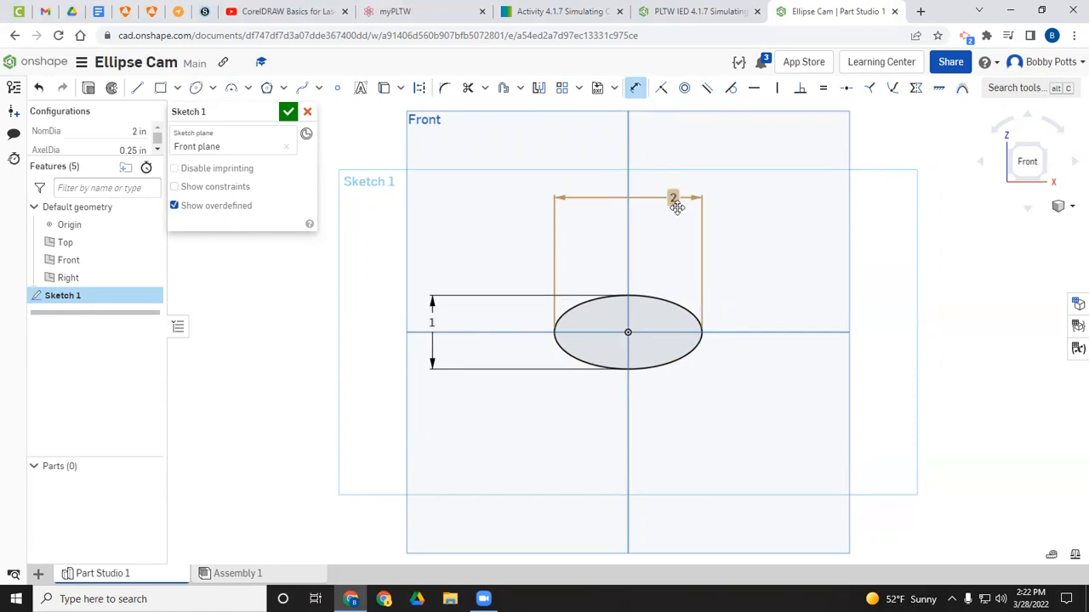
# Step: Draw a center-point circle at the origin and dimension its diameter to #AxelDia
pyautogui.click(212, 89)
pyautogui.click(238, 110)
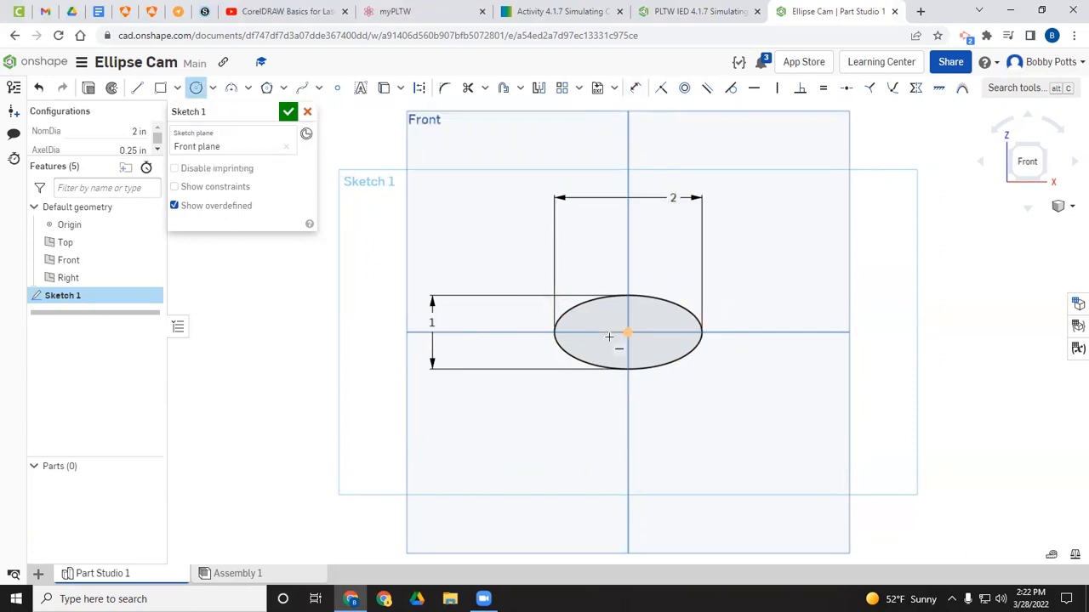
pyautogui.click(642, 326)
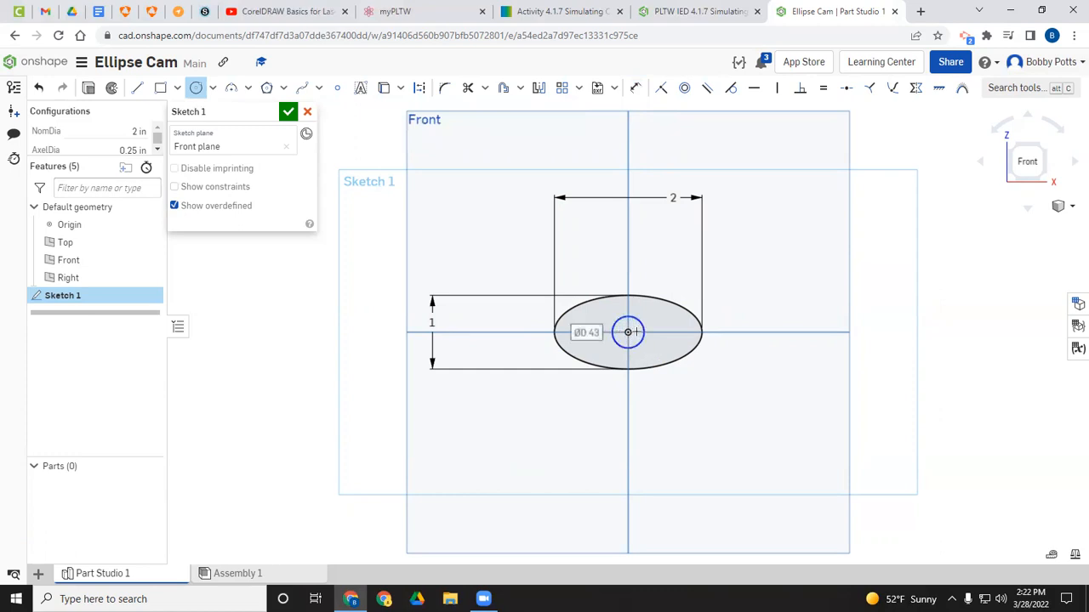
pyautogui.click(634, 88)
pyautogui.click(632, 318)
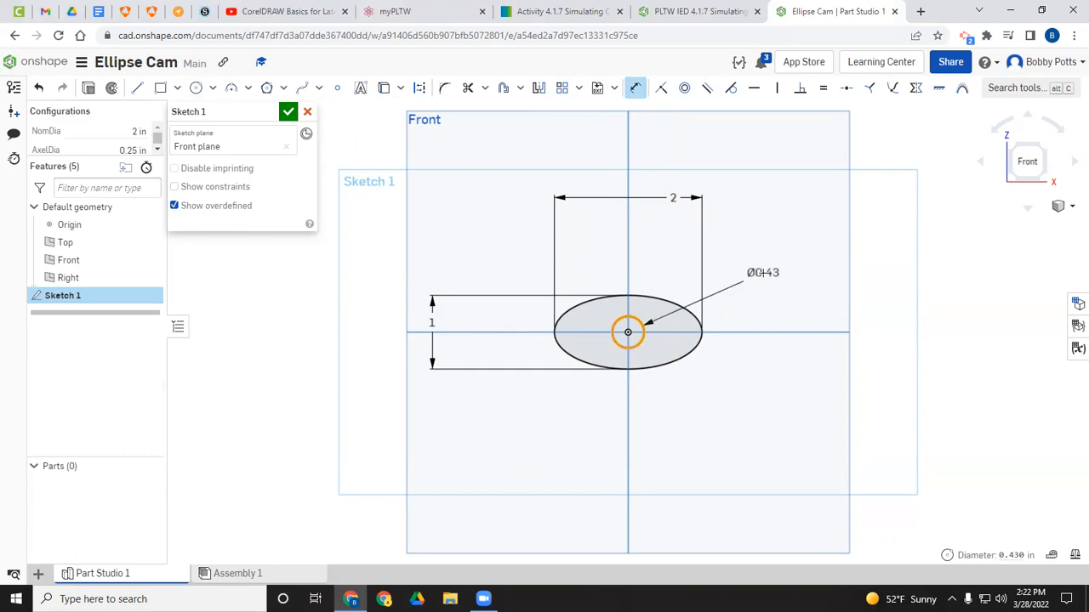
pyautogui.click(764, 273)
pyautogui.write('ax')
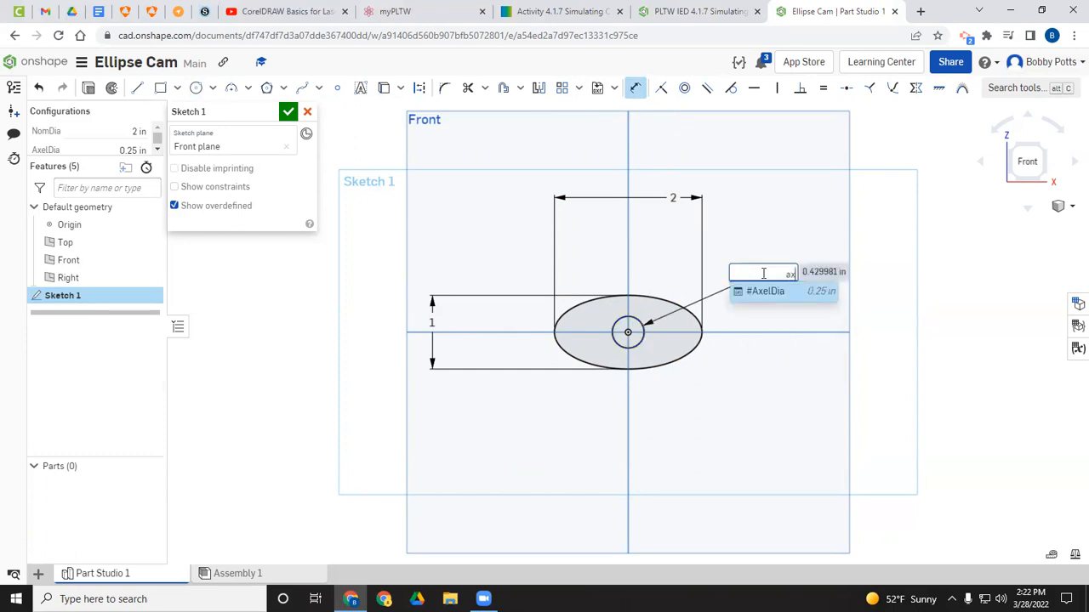
pyautogui.press('Return')
pyautogui.press('Return')
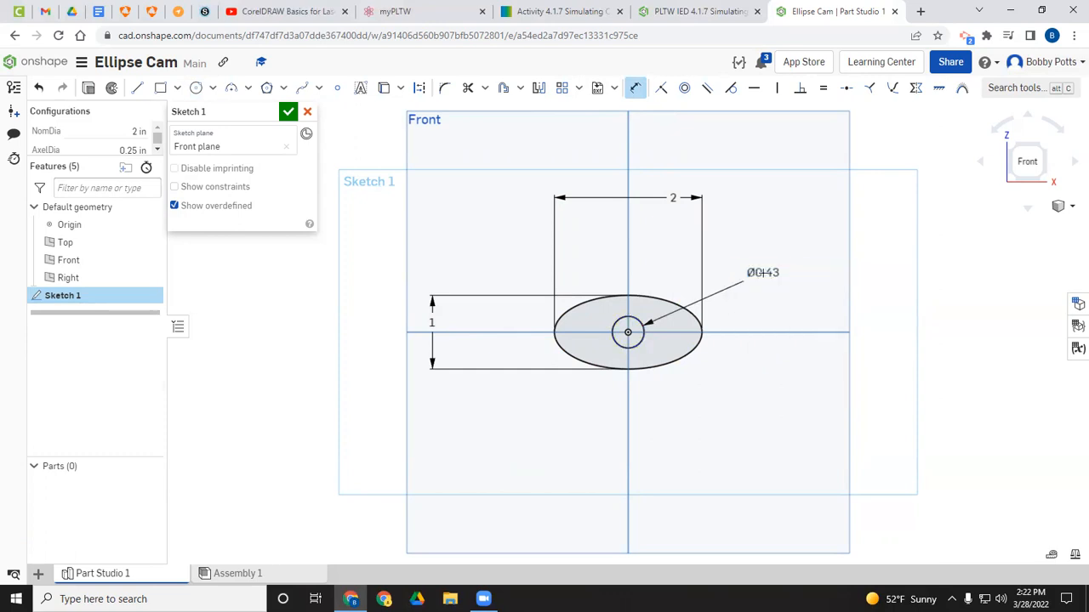
# Step: Finish the sketch and extrude the ellipse region as a new solid with depth #Thk
pyautogui.click(289, 112)
pyautogui.click(149, 88)
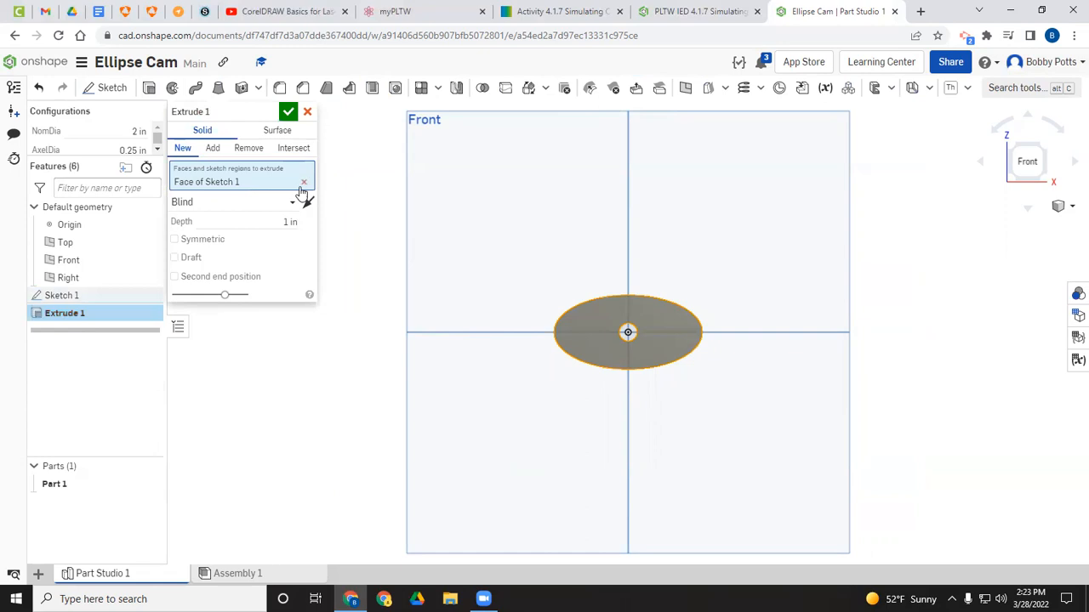
pyautogui.click(289, 222)
pyautogui.write('th')
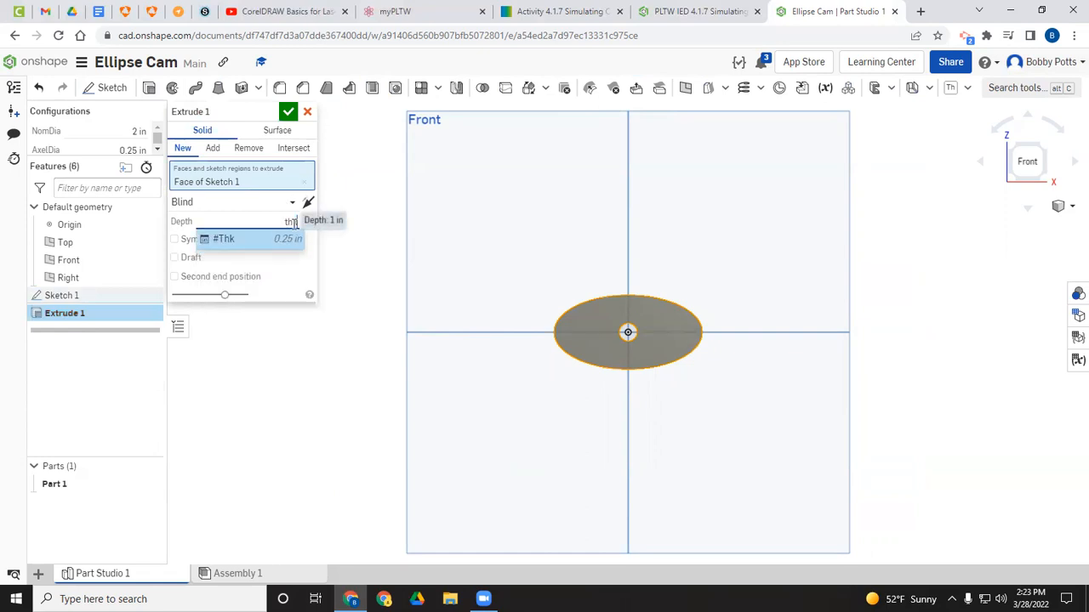
pyautogui.press('Return')
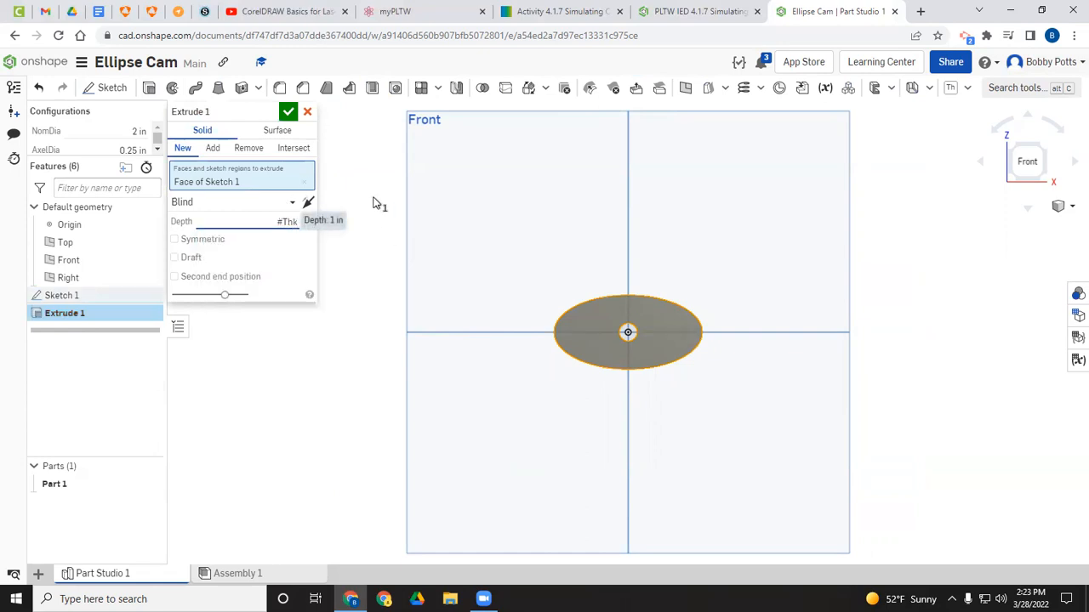
pyautogui.click(290, 115)
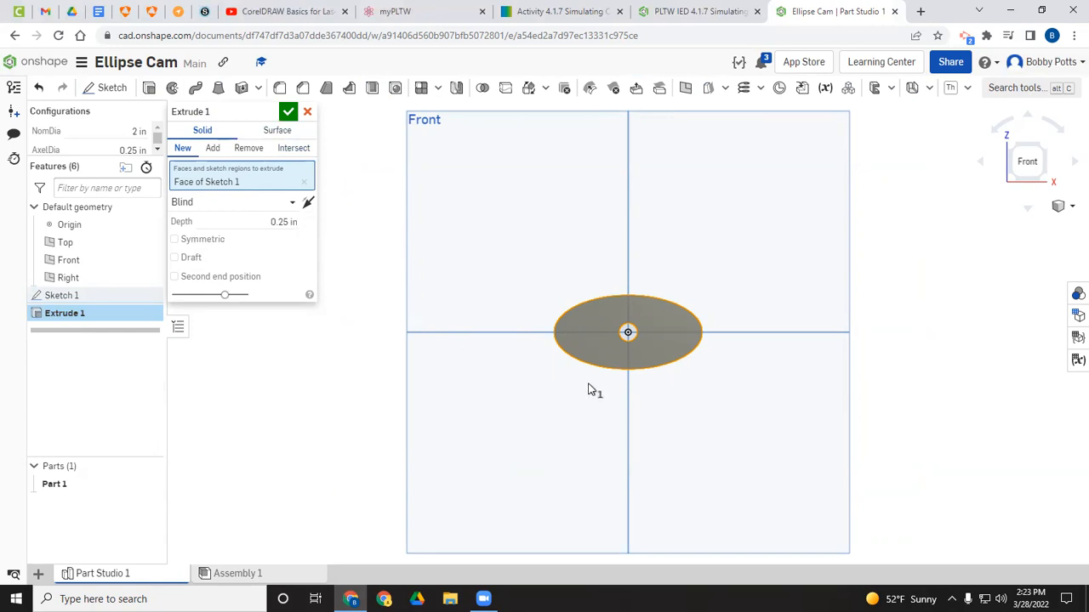
pyautogui.click(290, 112)
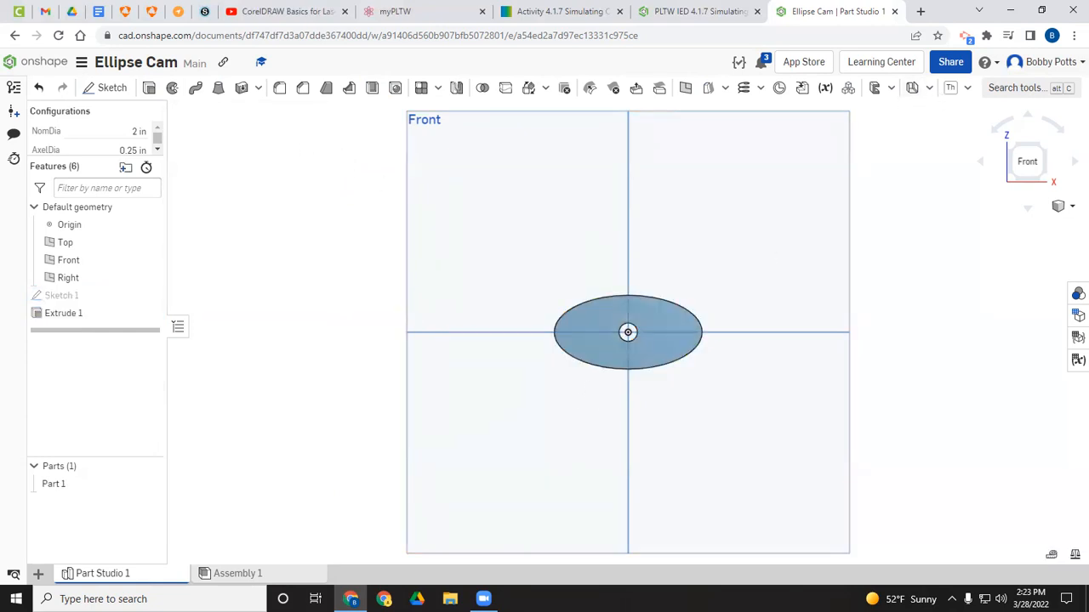
# Step: Switch to isometric view and change Part 1's appearance to the gold colour D29F09
pyautogui.click(1072, 206)
pyautogui.click(1045, 222)
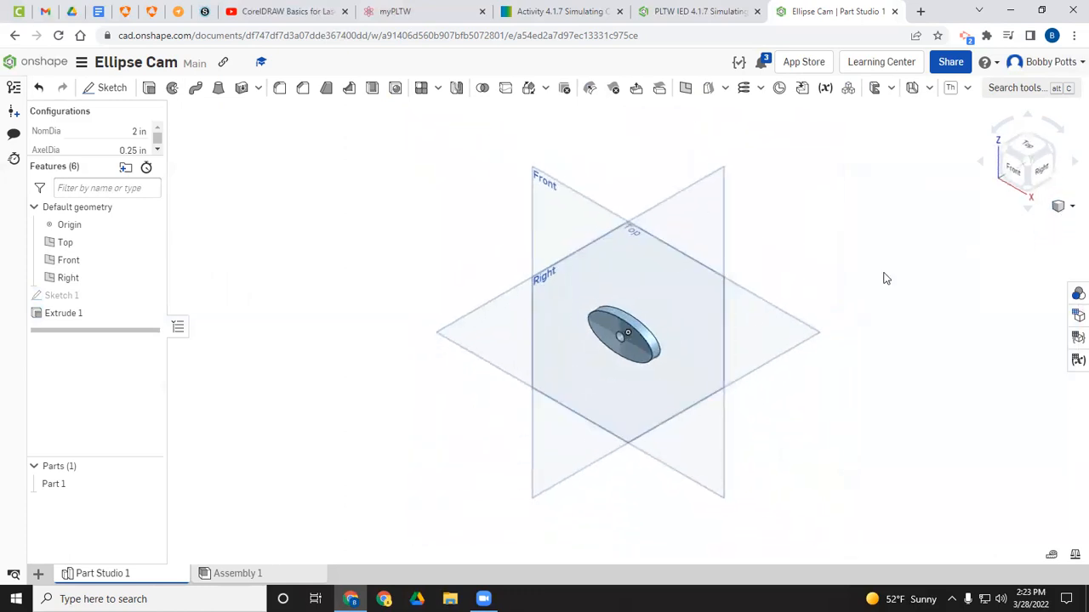
pyautogui.rightClick(640, 355)
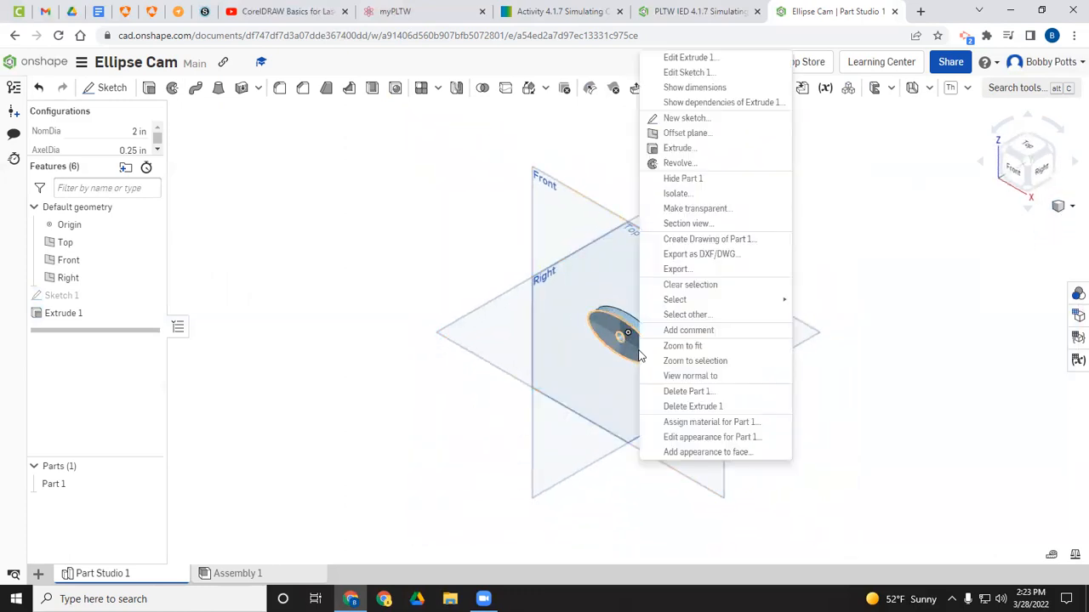
pyautogui.click(682, 444)
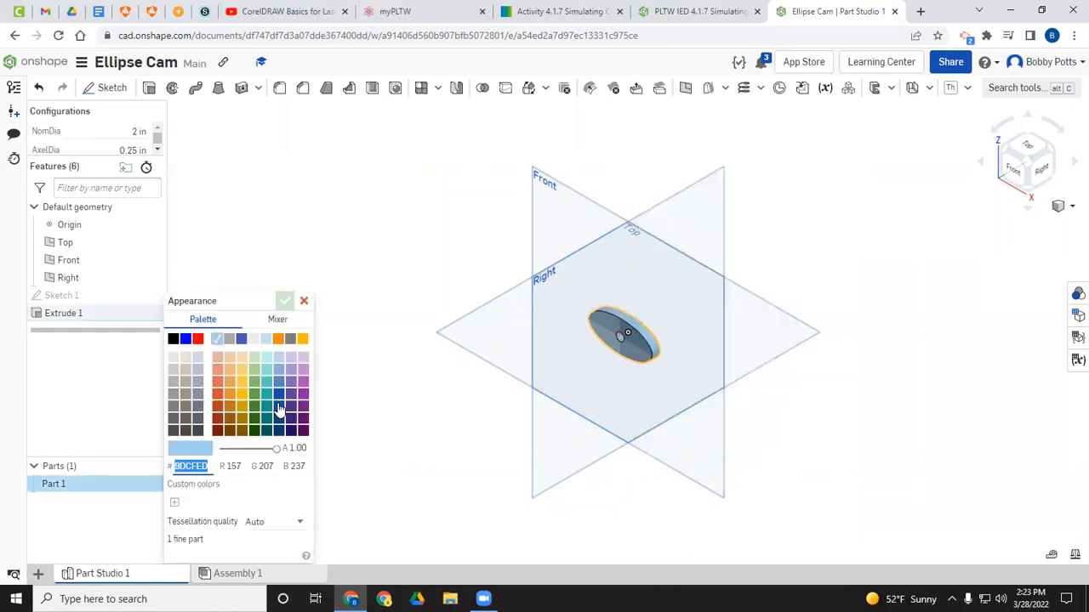
pyautogui.click(243, 409)
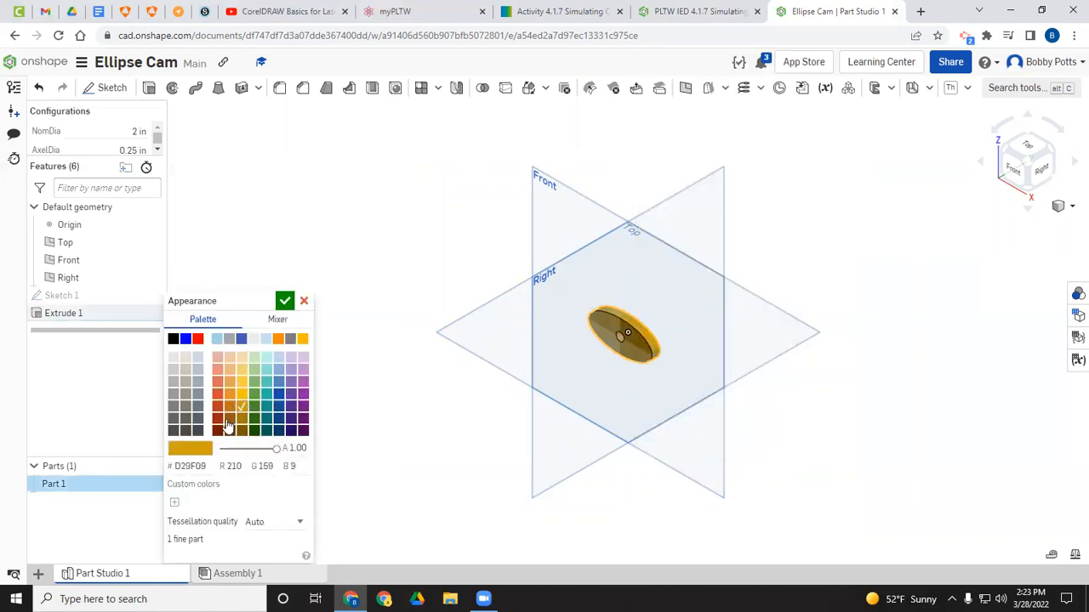
pyautogui.click(285, 300)
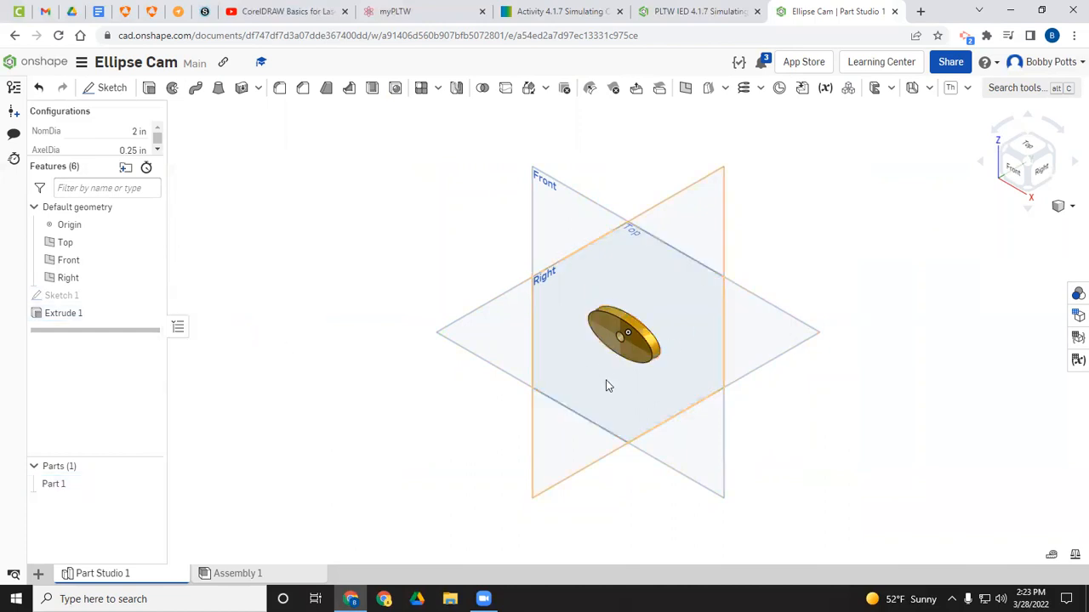
# Step: Open the PLTW IED 4.1.7 Simulating CAM Motion - Potts document from the documents list
pyautogui.click(57, 68)
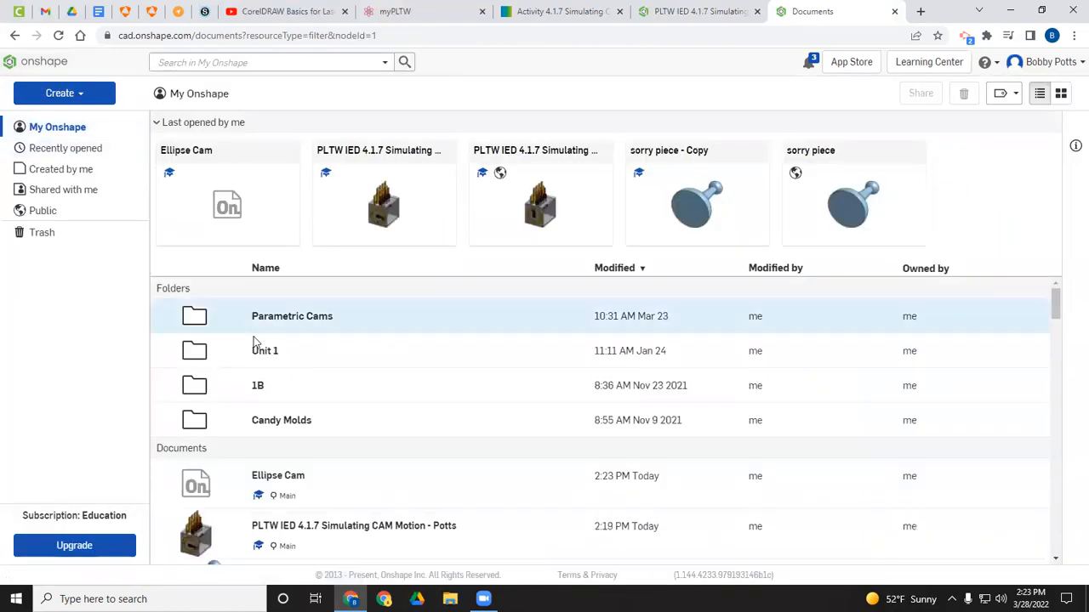
pyautogui.click(383, 159)
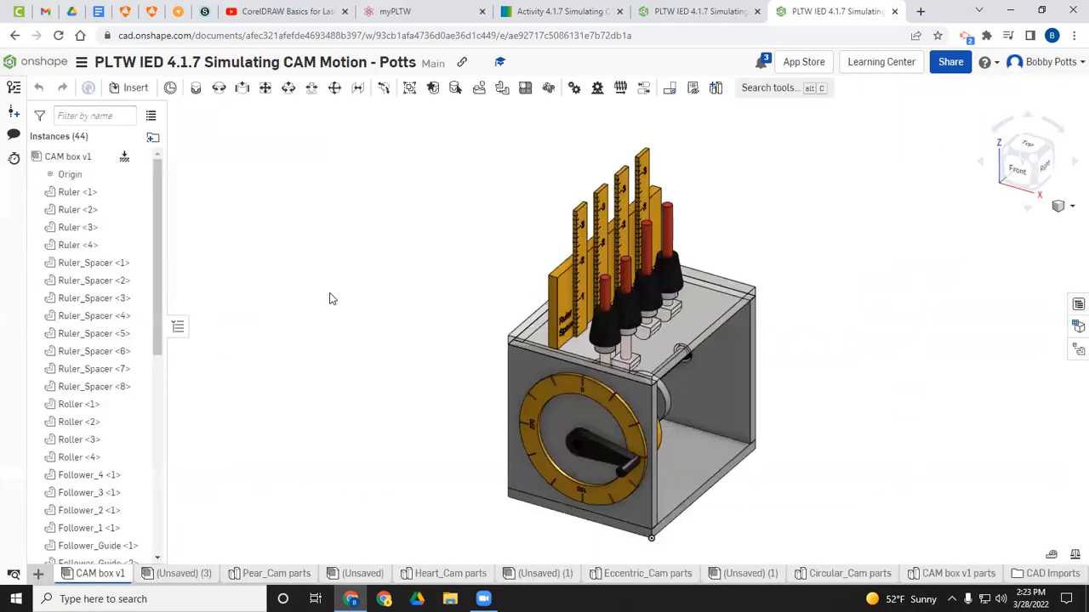
# Step: Start inserting parts from other documents, browse My Onshape to Ellipse Cam, and create a version of it
pyautogui.click(133, 88)
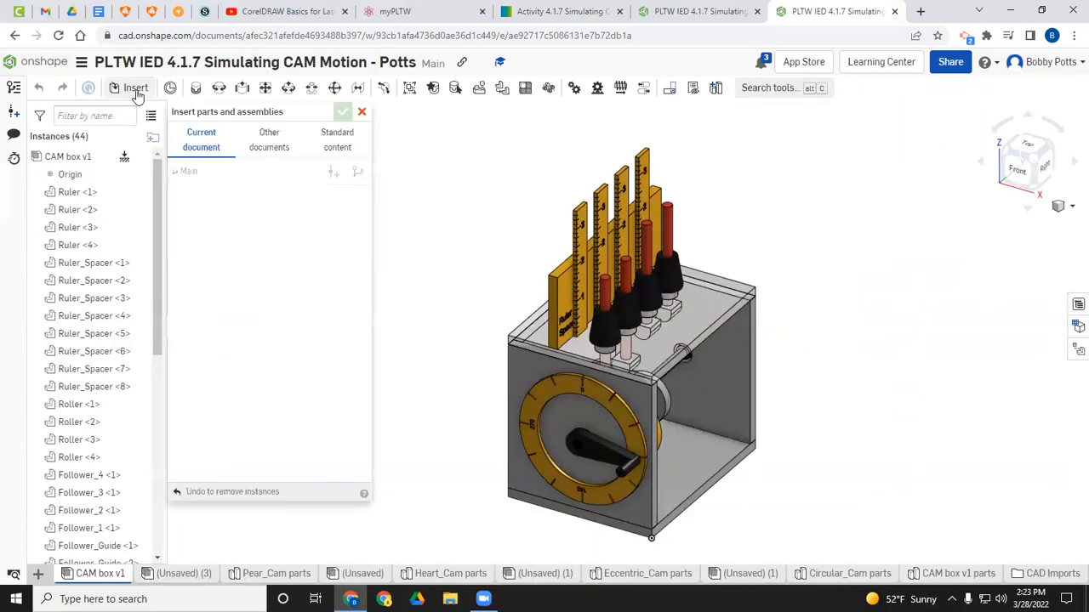
pyautogui.click(275, 148)
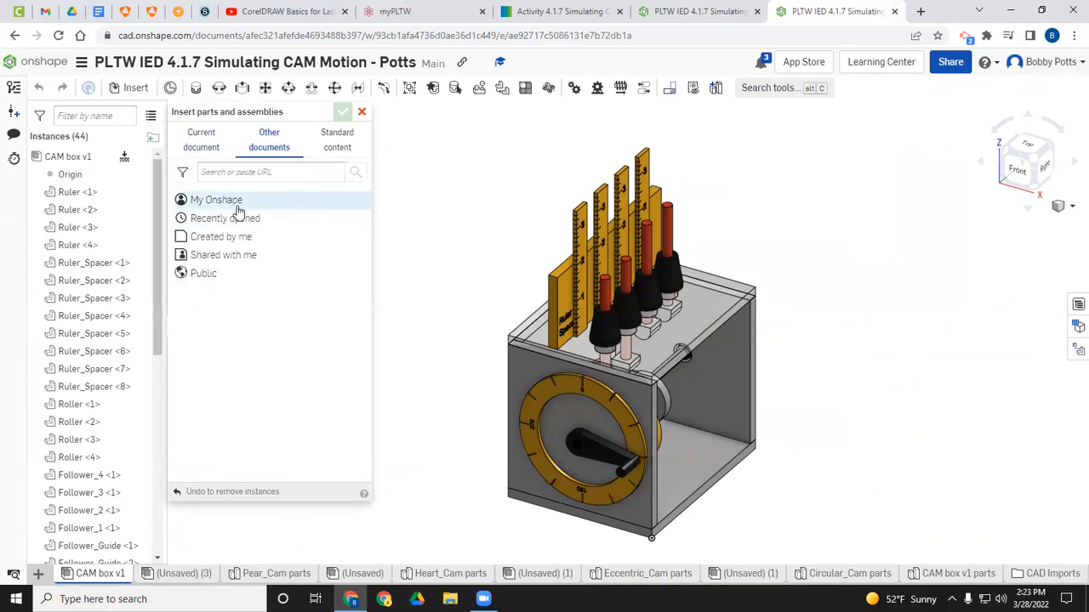
pyautogui.click(236, 204)
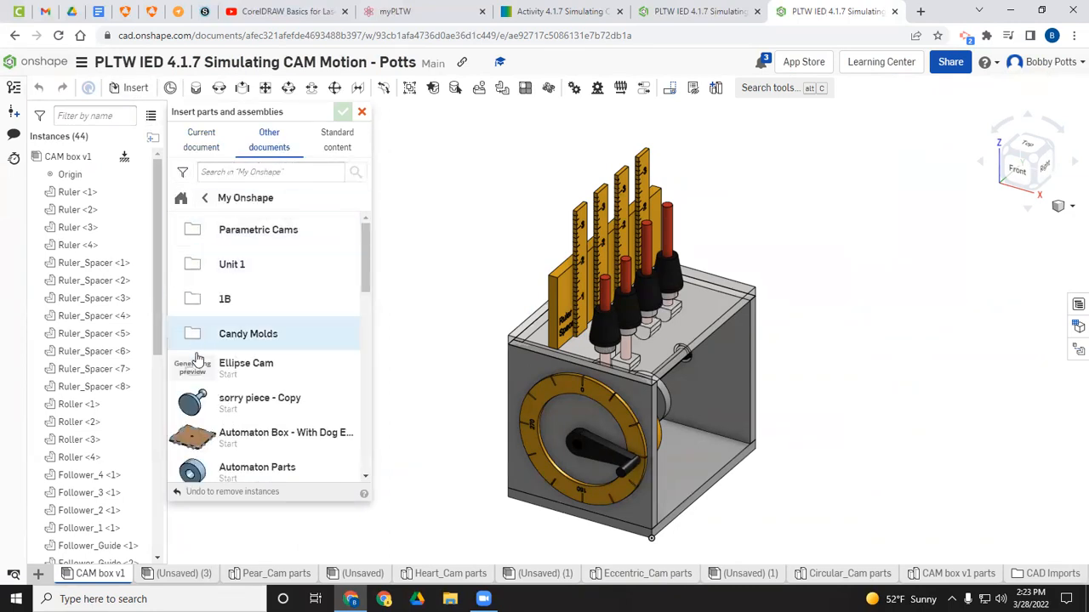
pyautogui.scroll(-1, 241, 285)
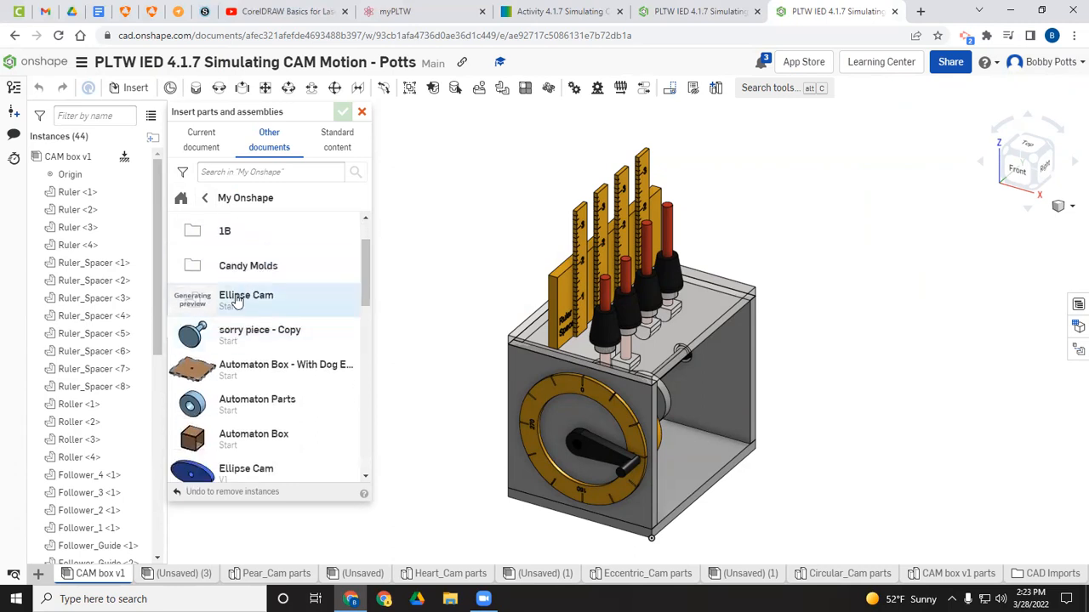
pyautogui.click(237, 300)
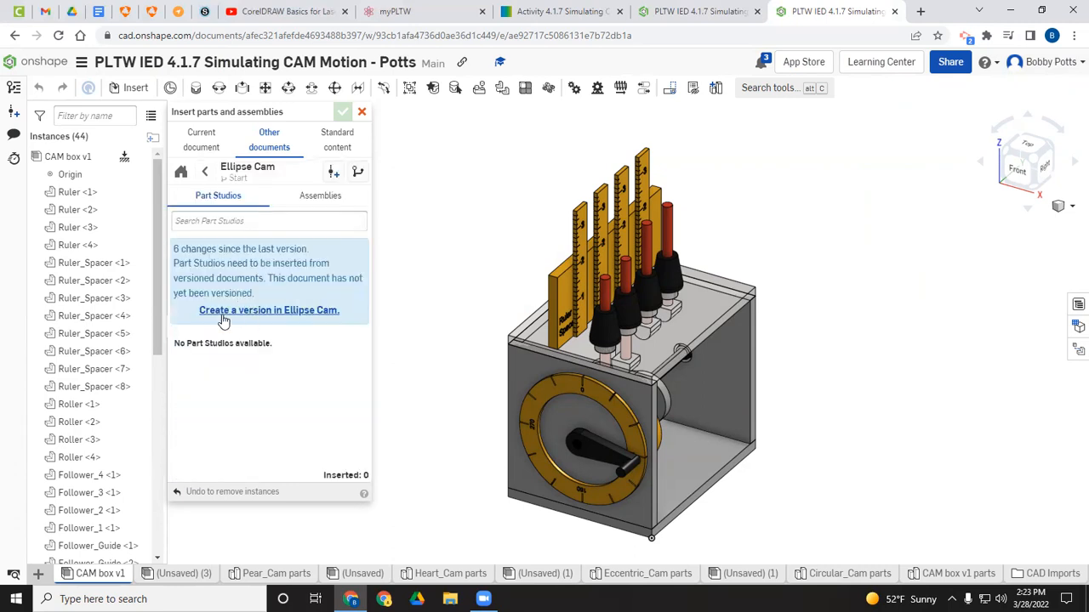
pyautogui.click(270, 312)
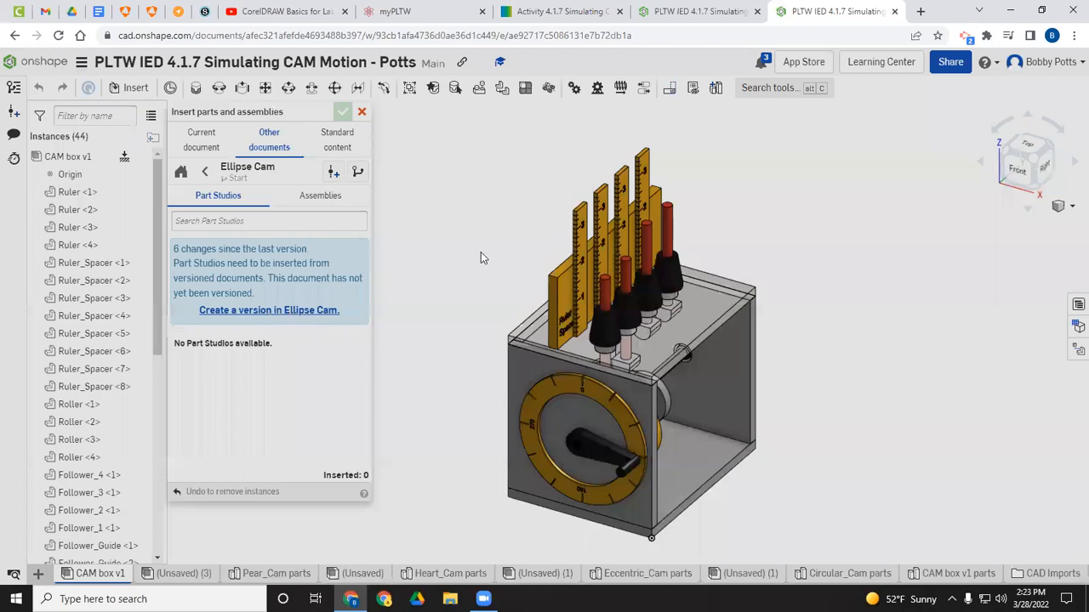
# Step: Insert the Ellipse Cam's Part 1 into the assembly, placing it beside the cam box
pyautogui.click(606, 265)
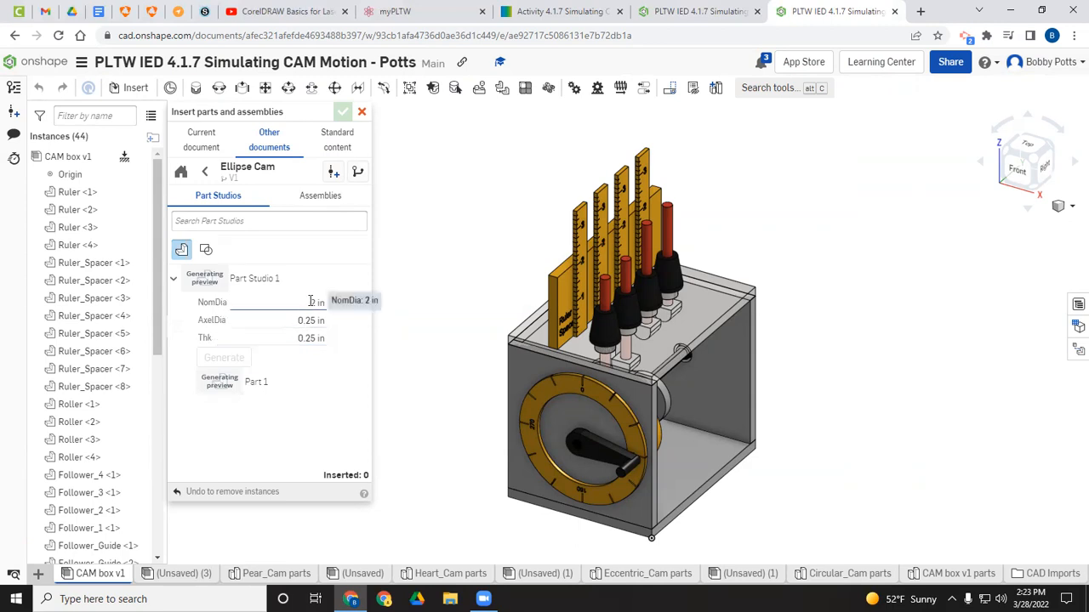
pyautogui.click(246, 382)
pyautogui.click(869, 335)
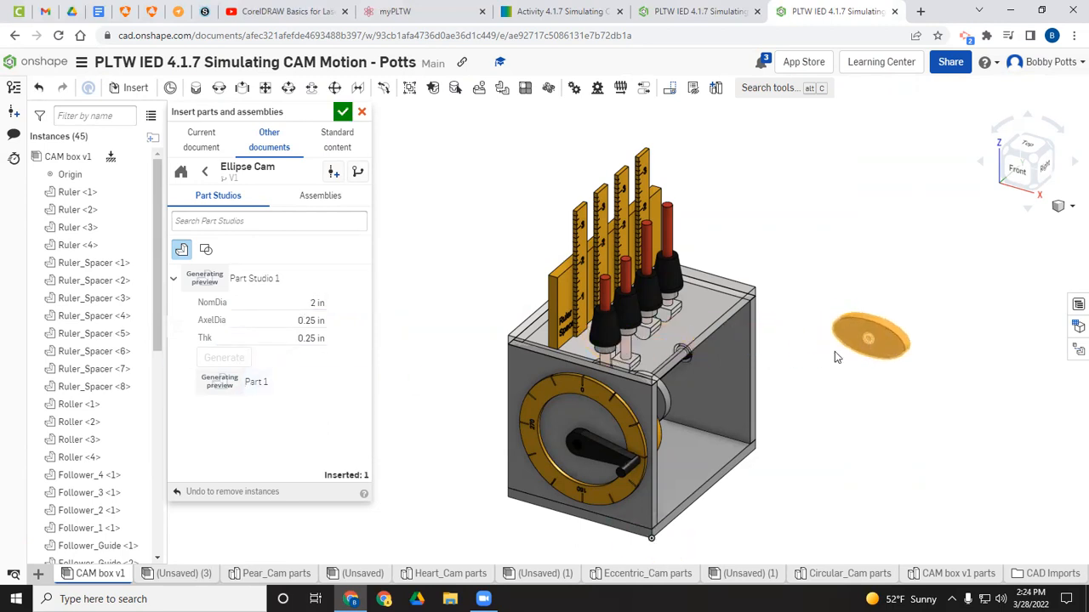
pyautogui.click(342, 113)
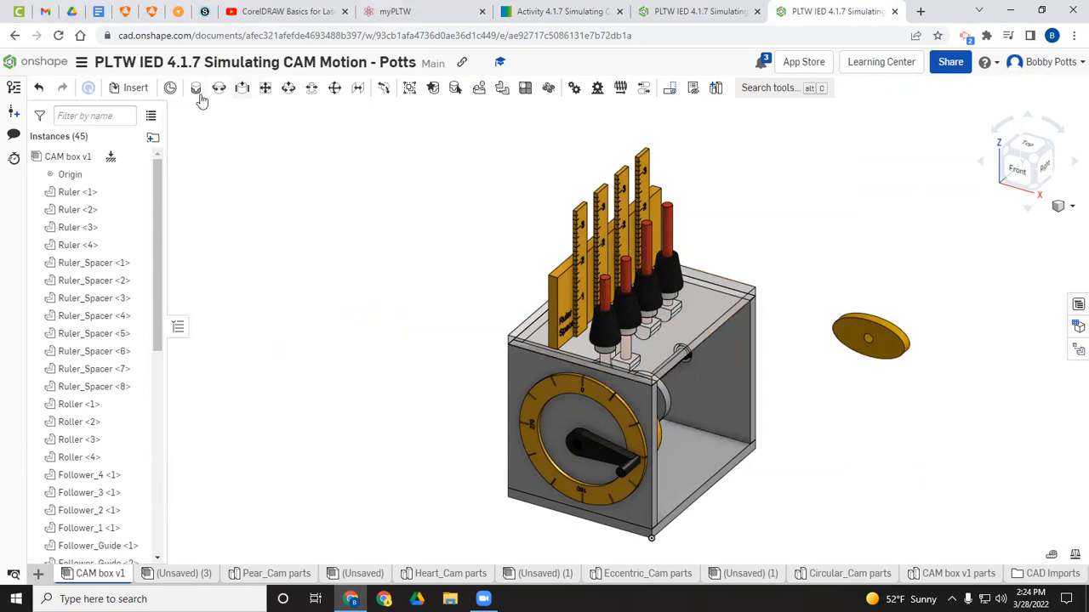